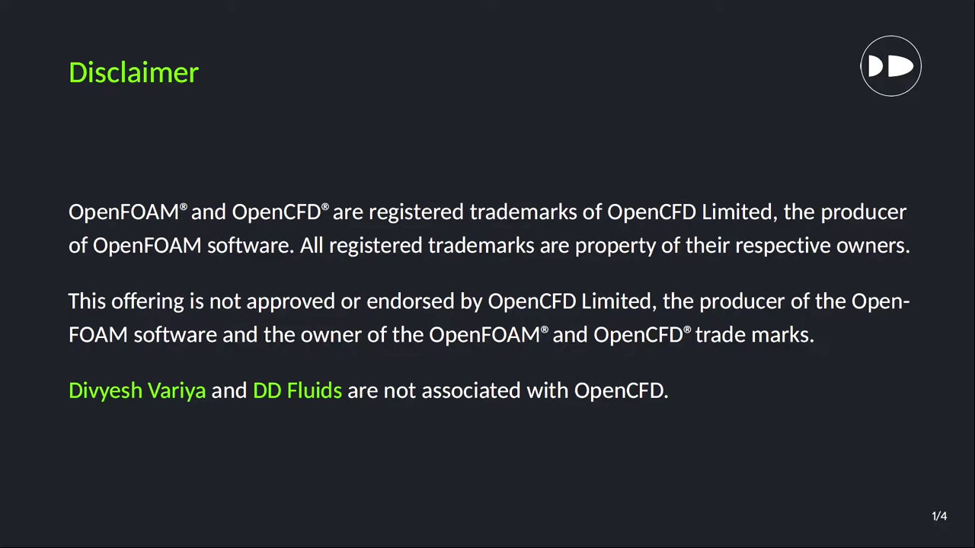
Switch to the Ubuntu-20.04 terminal and go to the OpenFOAM run directory with the run command
key("super+Tab")
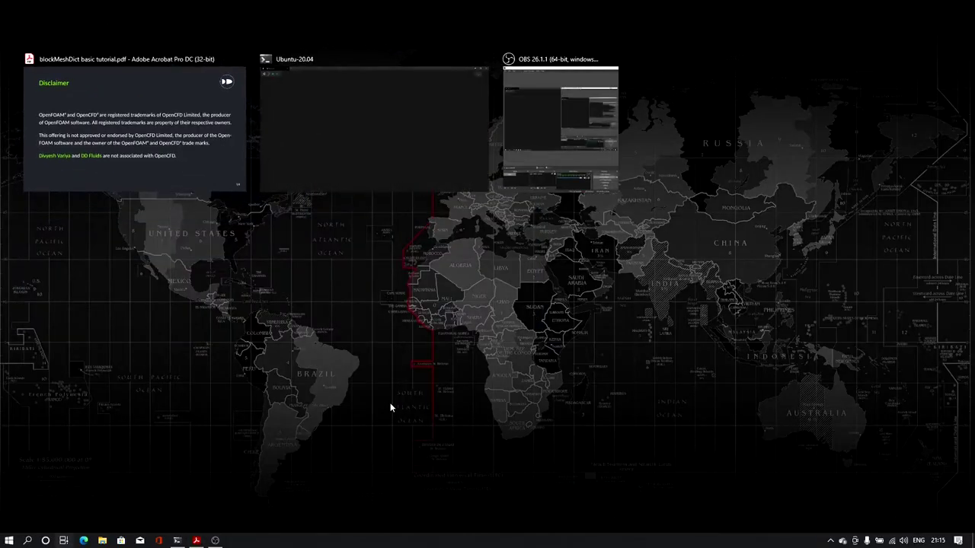
left_click(363, 155)
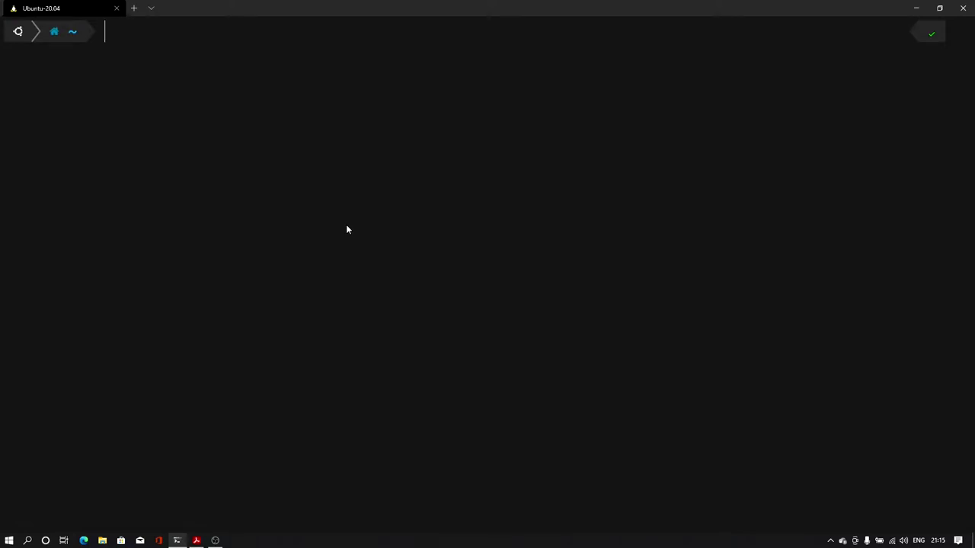
type("run")
key("Return")
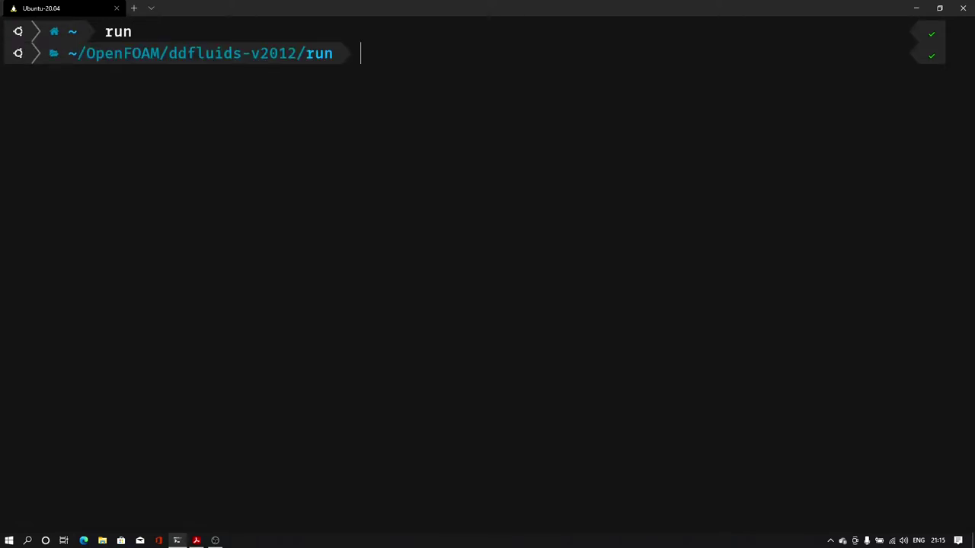
Recursively copy $FOAM_TUTORIALS/incompressible/icoFoam/cavity/cavity into the current run directory
type("cp -r $FOAM")
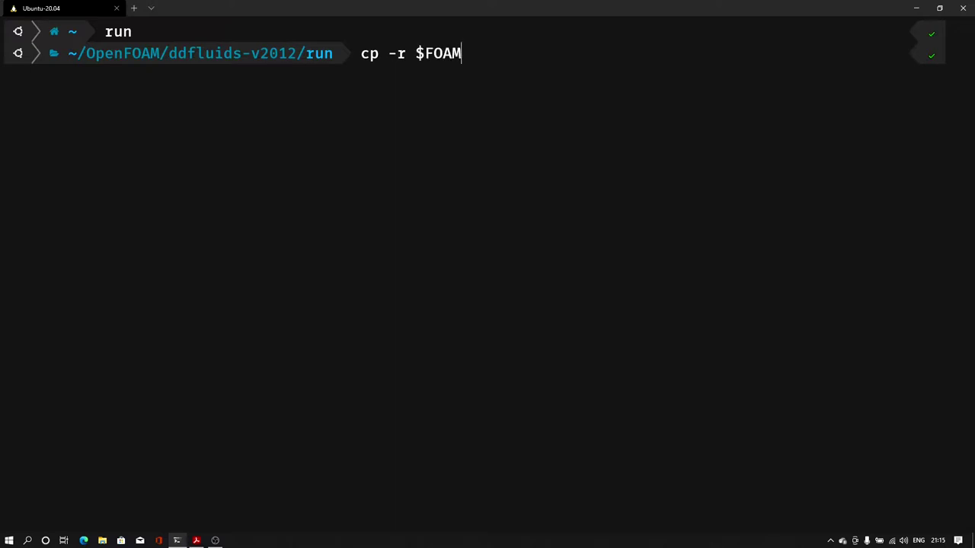
type("_T")
key("Tab")
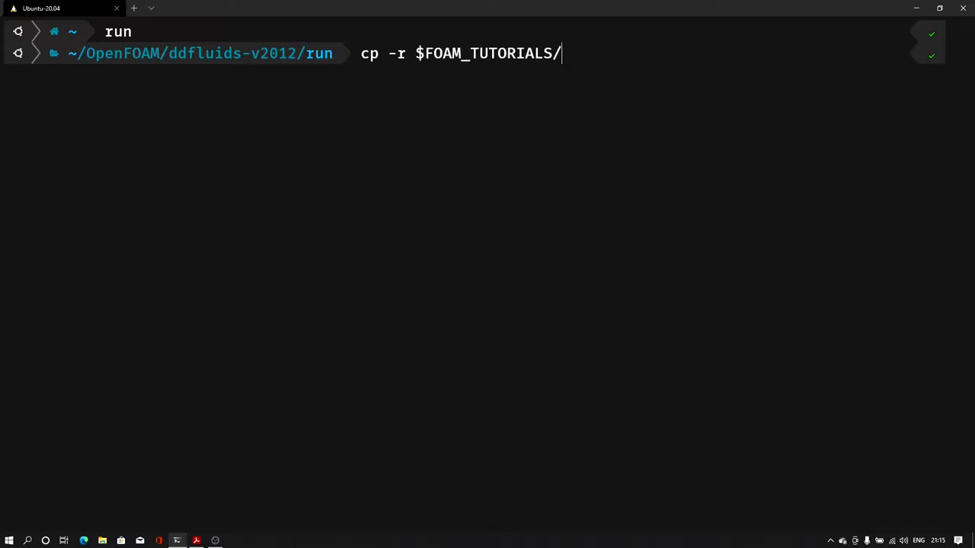
type("in")
key("Tab")
type("ic")
key("Tab")
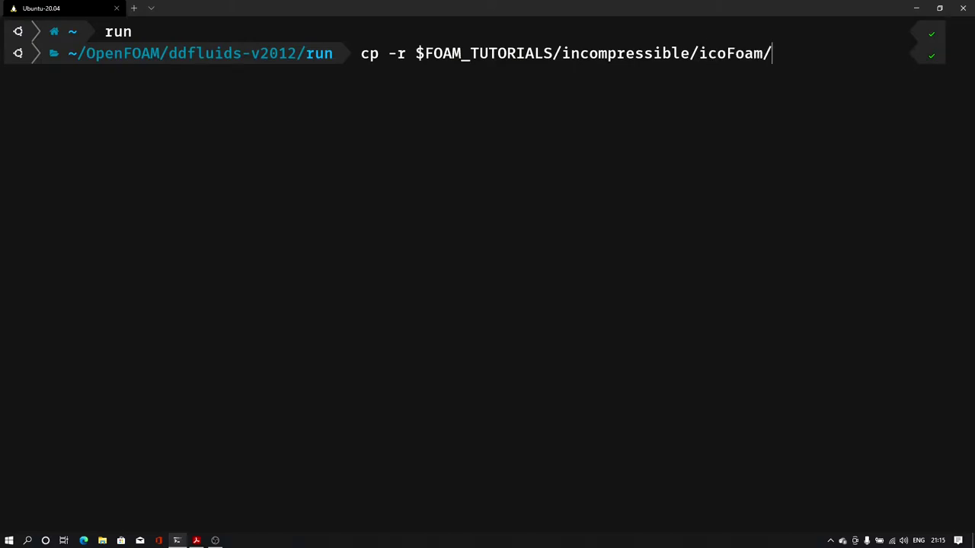
type("ca")
key("Tab")
type("/")
key("Tab")
type(".")
key("Return")
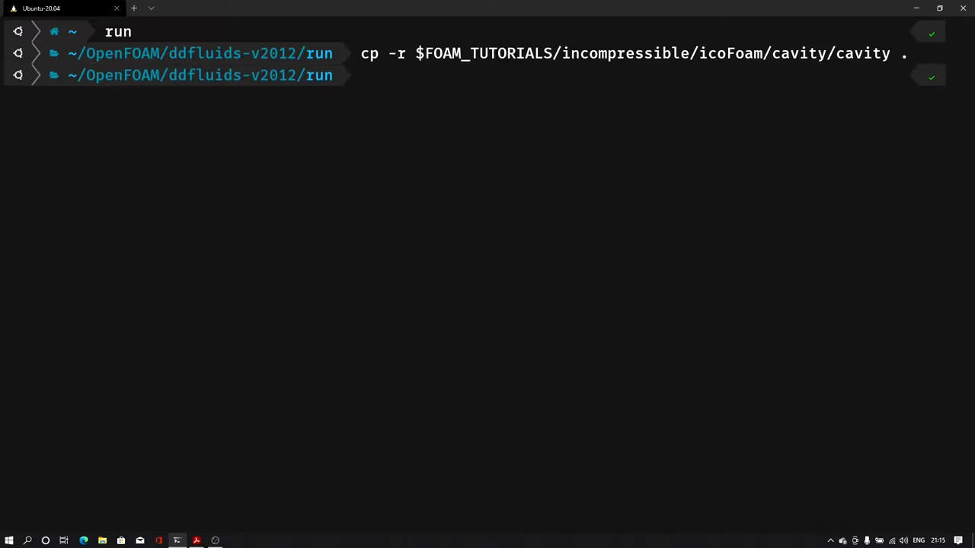
List the run directory's contents and change into the cavity case folder
type("ls")
key("Return")
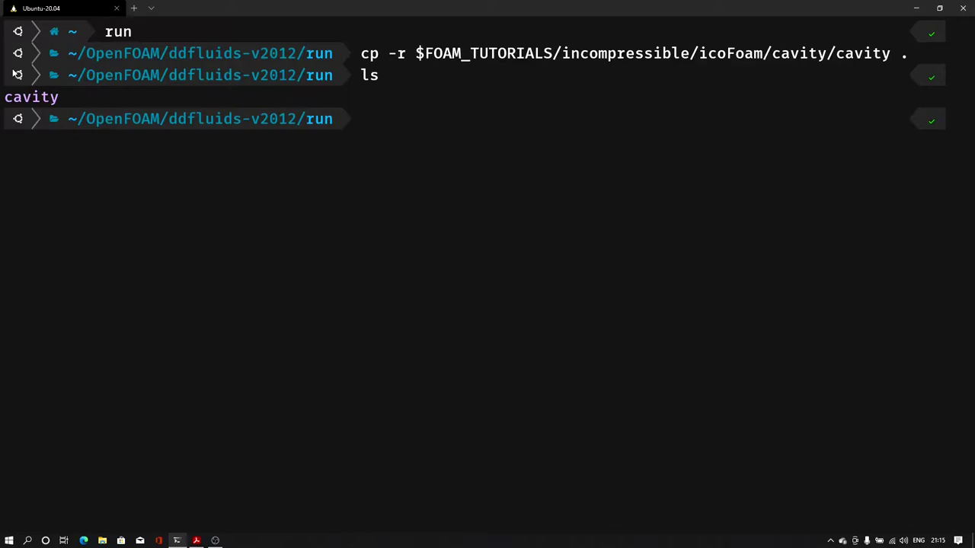
double_click(26, 97)
right_click(376, 127)
type("cd cavity/")
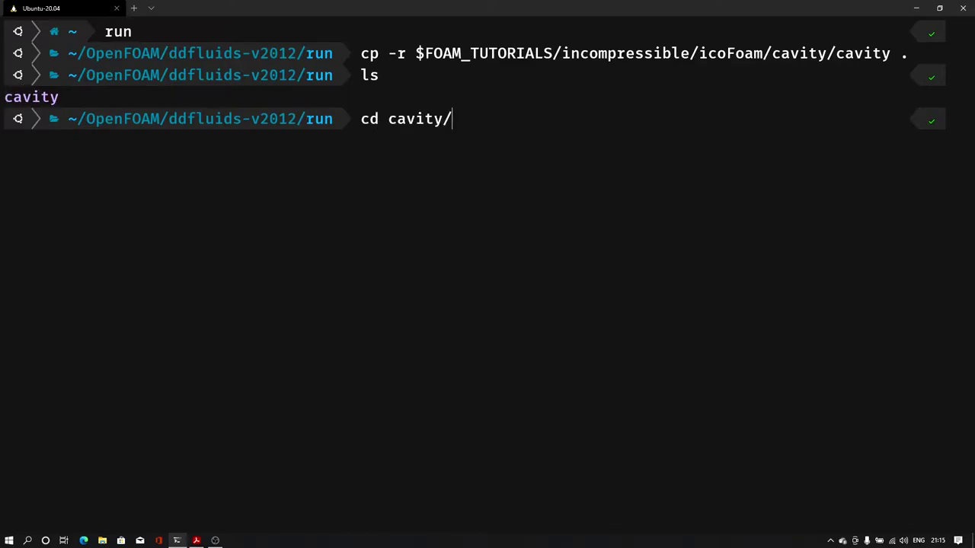
key("Return")
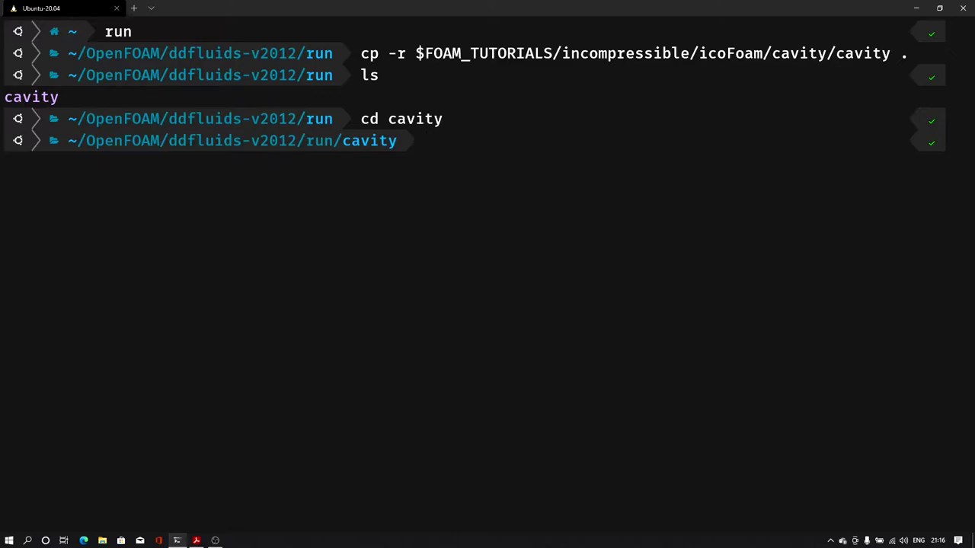
Open system/blockMeshDict in gedit as a background process
type("gedit s")
key("Tab")
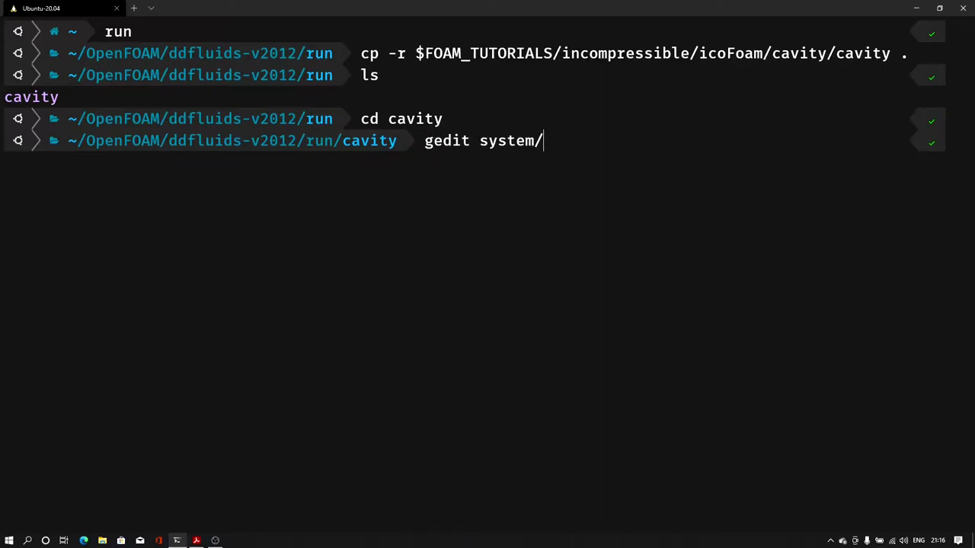
type("b")
key("Tab")
type("&")
key("Return")
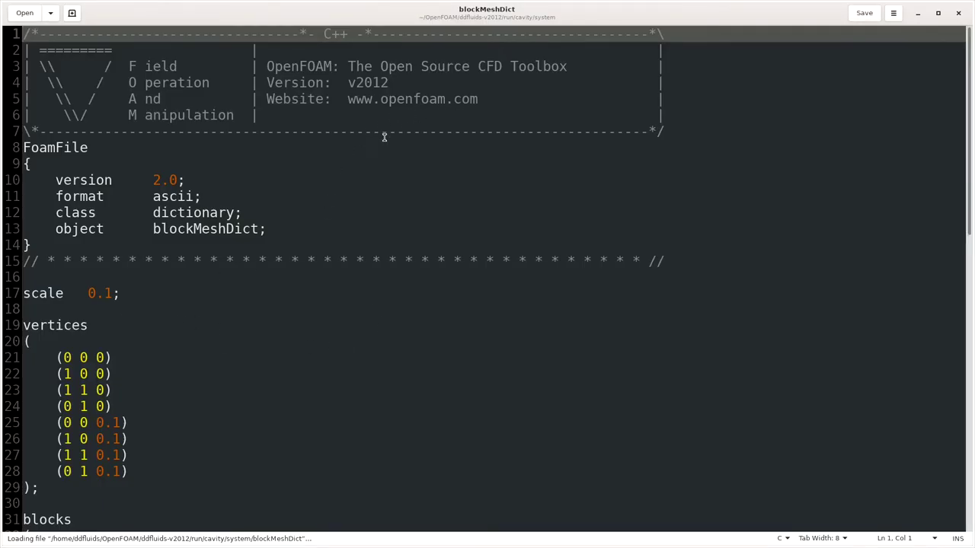
Arrange the terminal and the gedit window side by side, with the blockMeshDict vertices and blocks in view
left_click_drag(4, 129, 506, 166)
left_click_drag(273, 6, 0, 88)
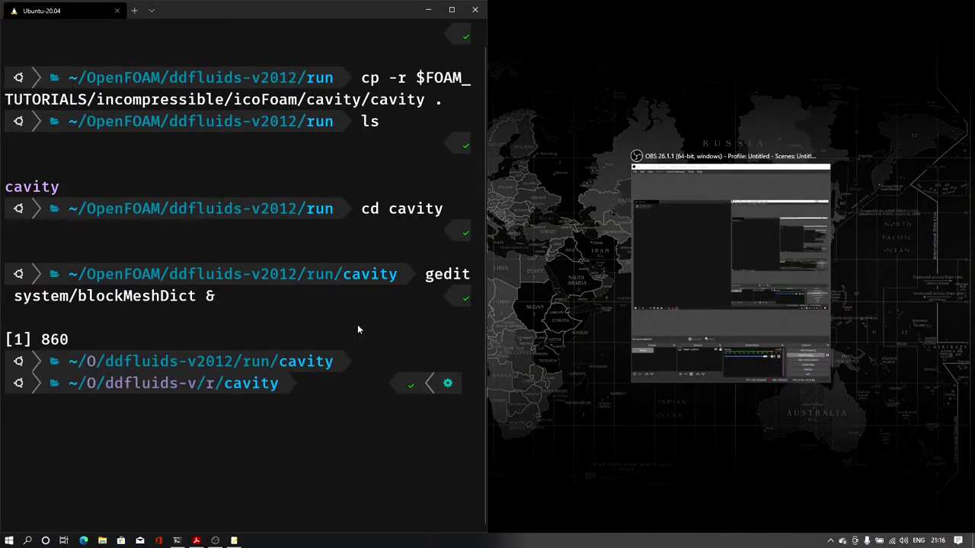
left_click(96, 407)
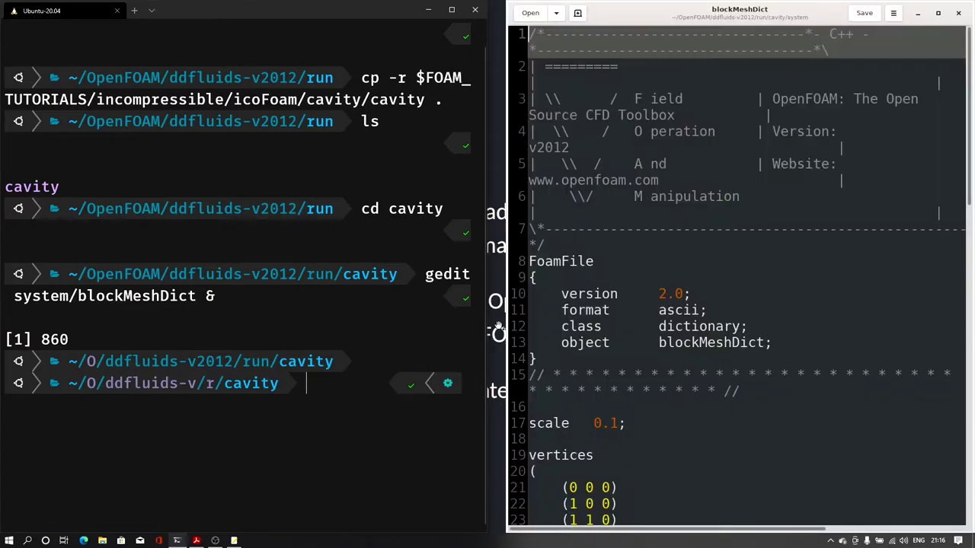
left_click_drag(508, 298, 485, 297)
left_click(294, 394)
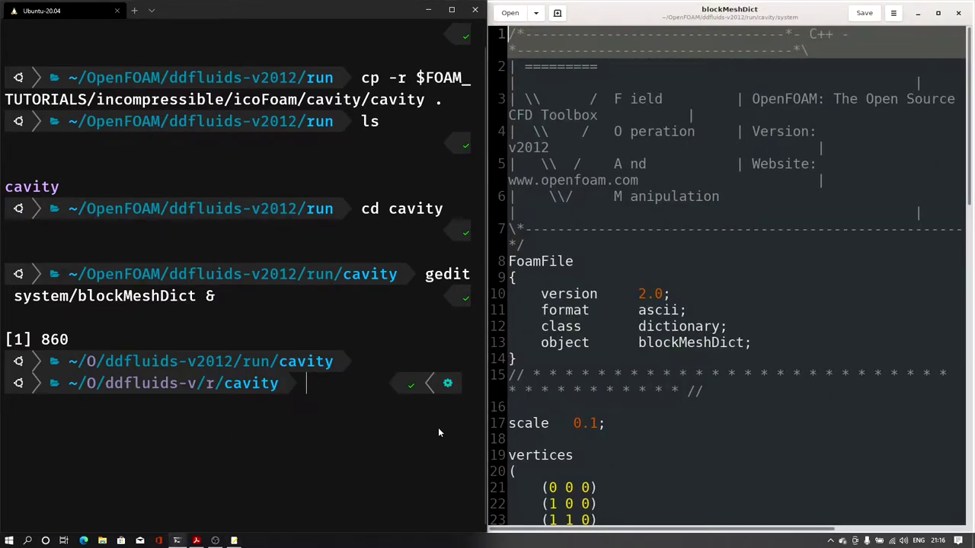
left_click_drag(964, 85, 973, 154)
Clear the terminal and create an empty dummy.foam file in the cavity case folder
left_click(242, 406)
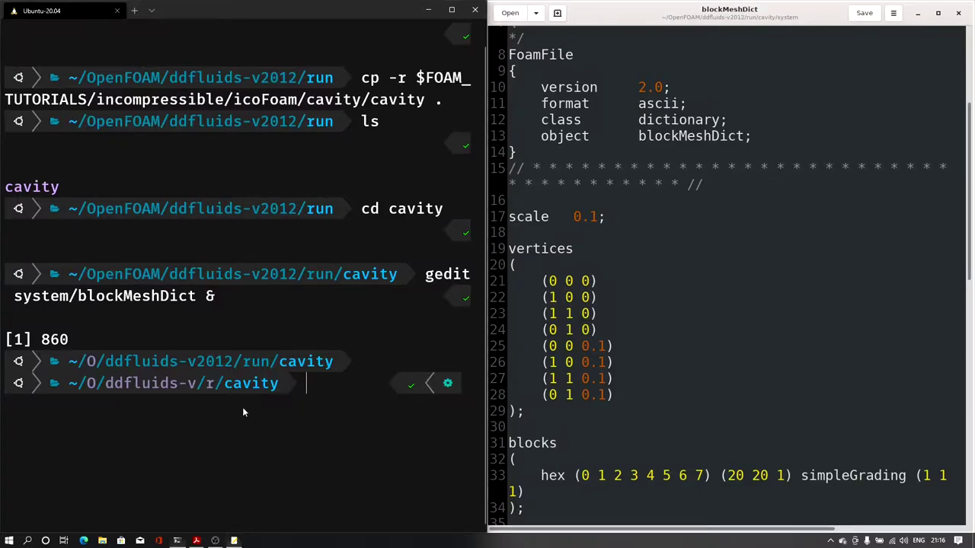
type("clear")
key("Return")
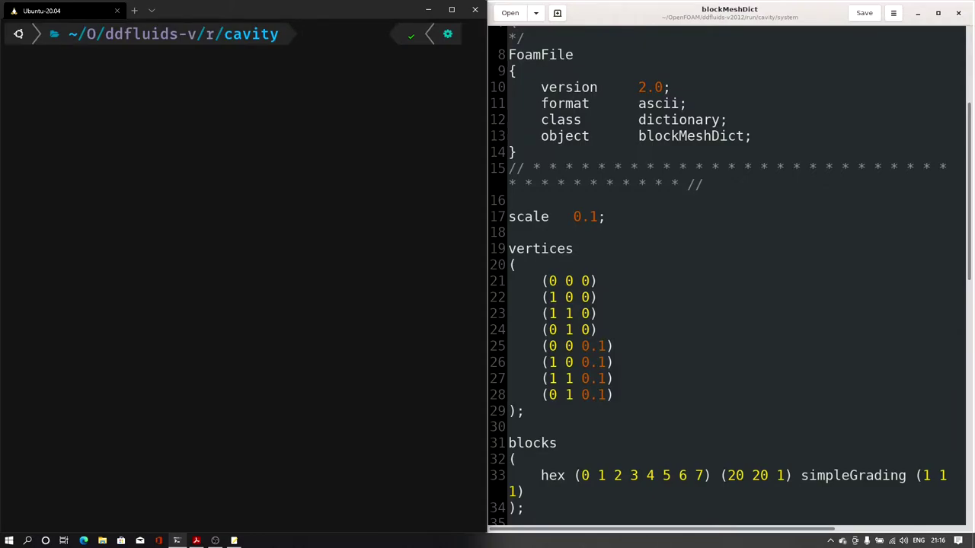
type("touch dummy.foam")
key("Return")
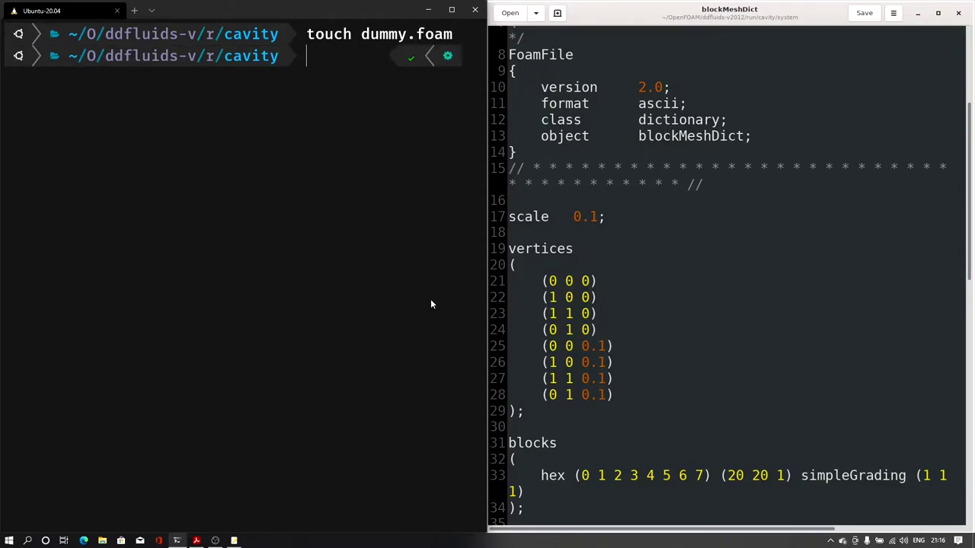
Generate the cavity mesh by running blockMesh in the terminal
double_click(396, 34)
key("ctrl+c")
type("blockMesh")
key("Return")
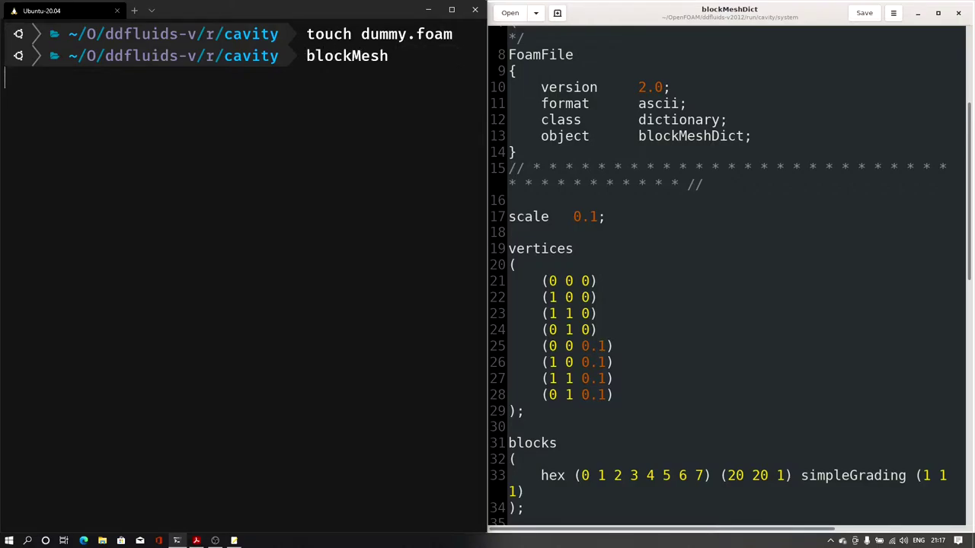
Open the current case folder in Windows File Explorer from the terminal with explorer.exe
type("expl")
key("Tab")
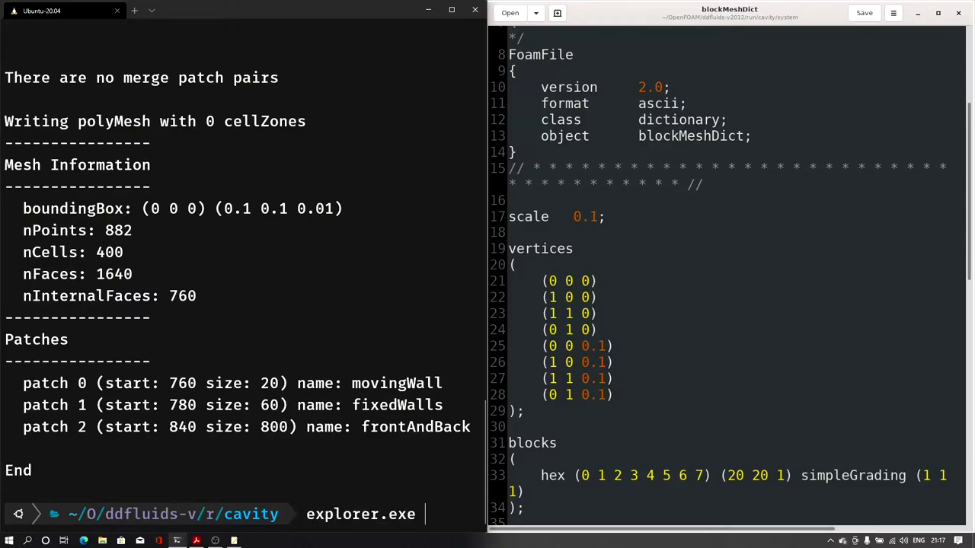
type(".")
key("Return")
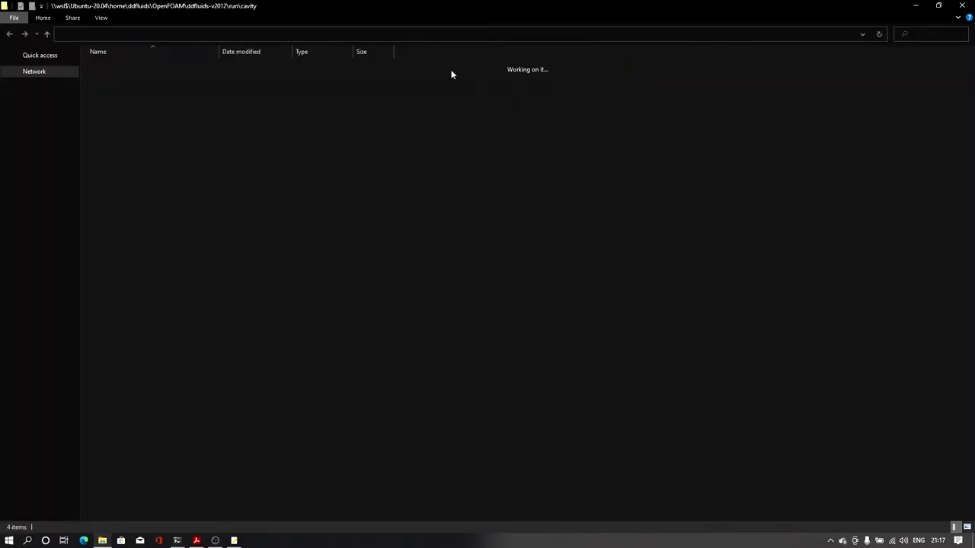
Open dummy.foam in ParaView, maximize the window and load the case's internal mesh
double_click(130, 99)
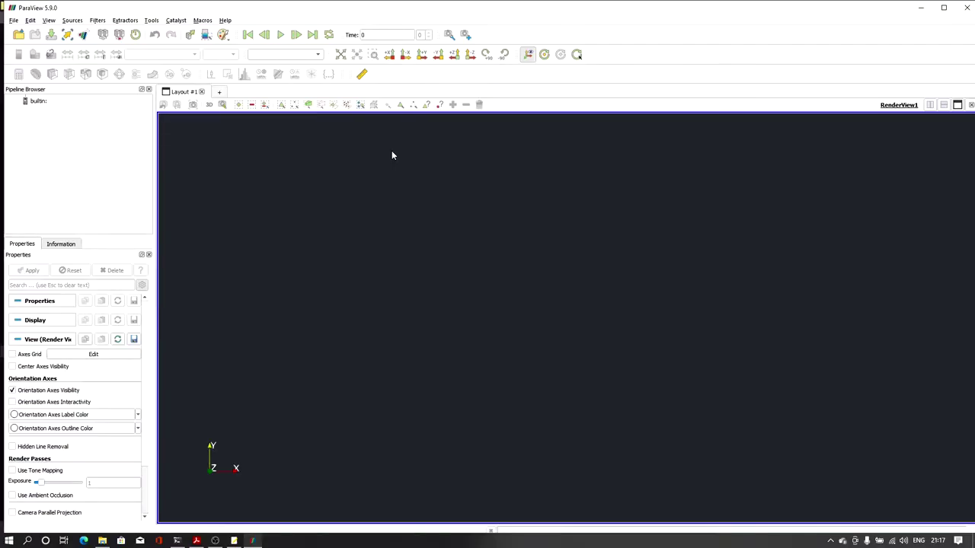
left_click(943, 7)
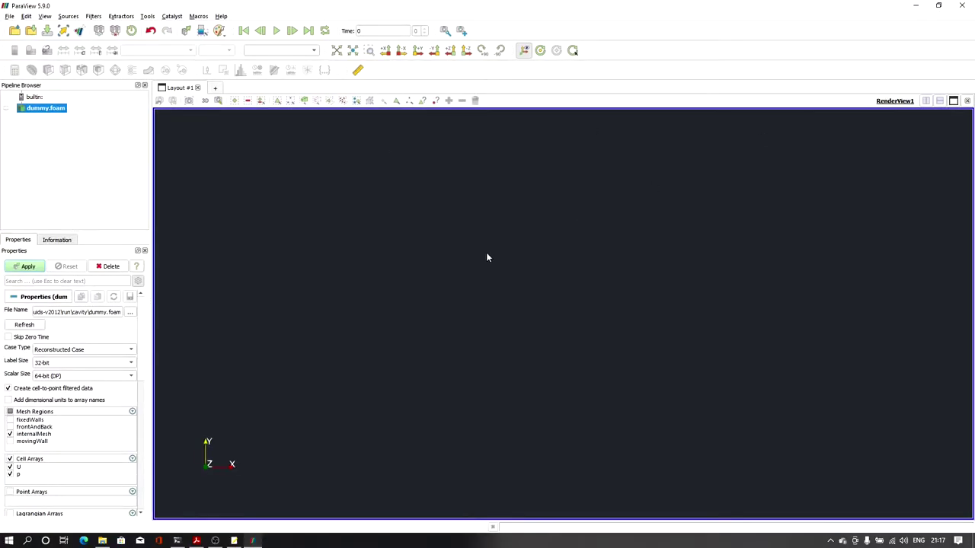
left_click(29, 266)
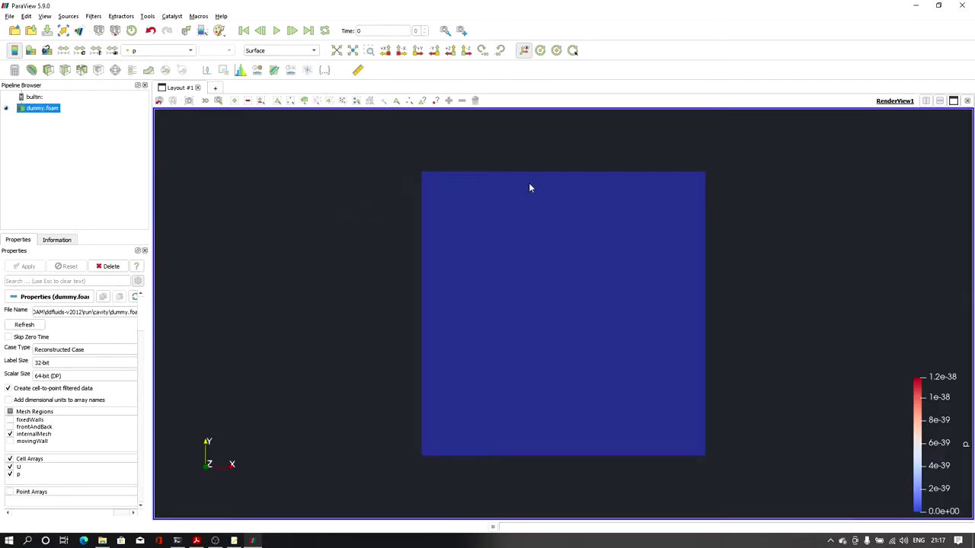
Display the cavity mesh in Solid Color with the Surface With Edges representation
left_click(156, 50)
left_click(150, 29)
left_click(280, 50)
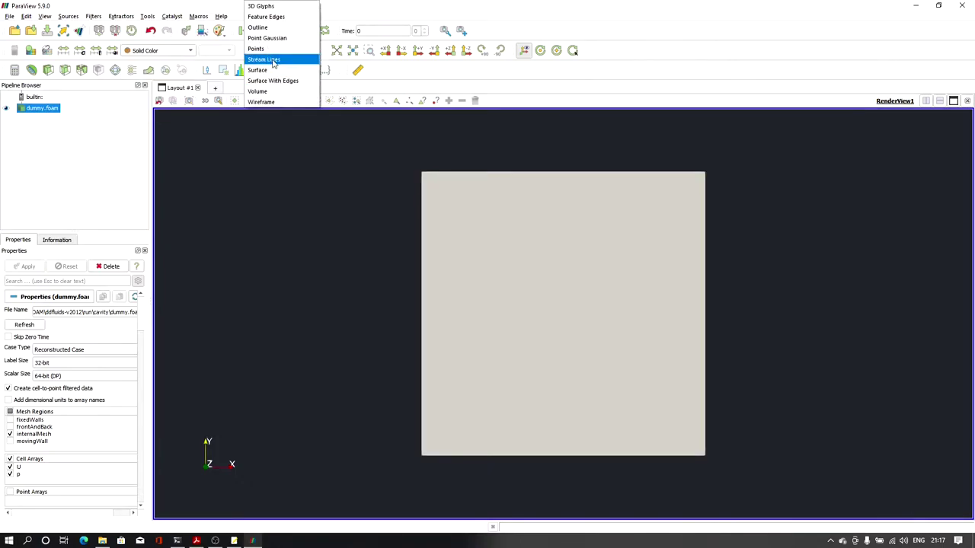
left_click(285, 80)
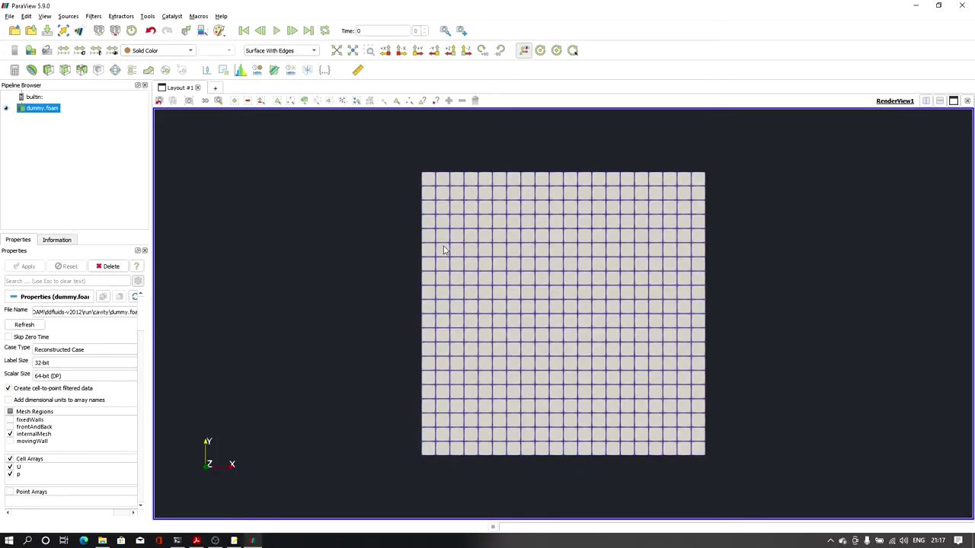
scroll(572, 302, "up", 3)
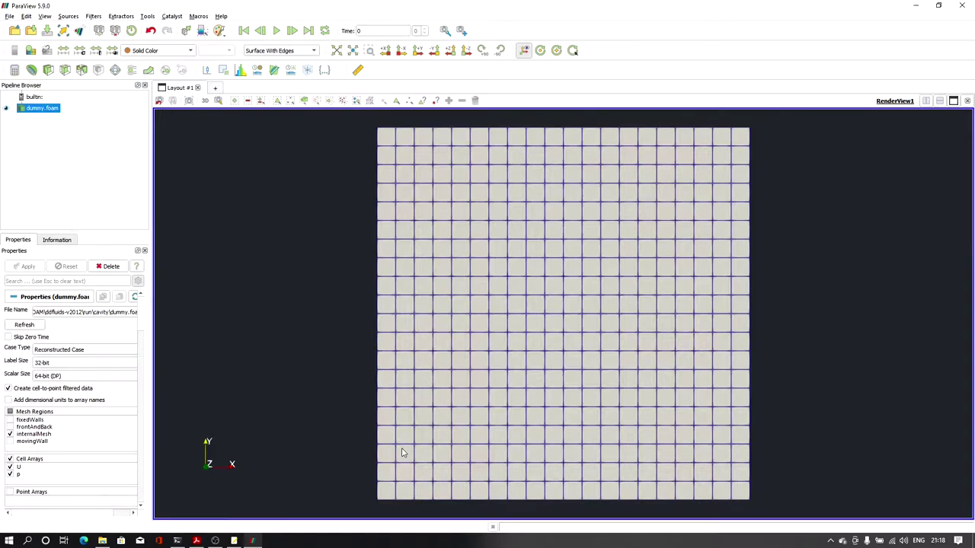
Switch back to blockMeshDict in gedit and move simpleGrading (1 1 1) in the blocks section onto its own line
key("super+Tab")
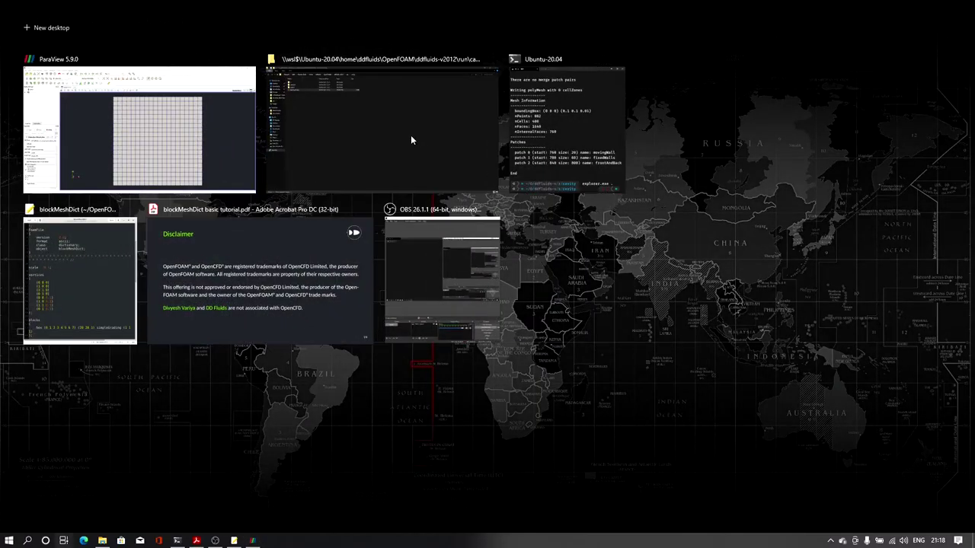
left_click(542, 111)
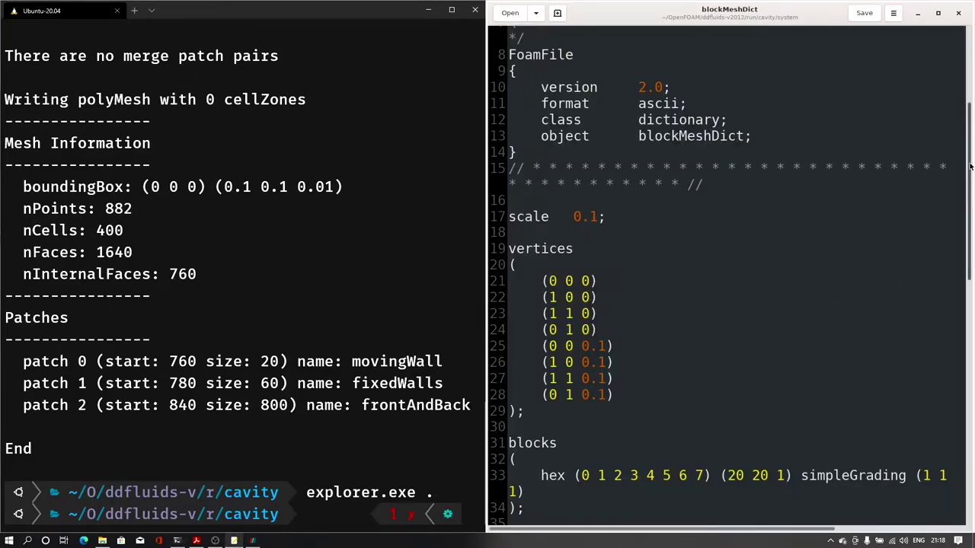
scroll(970, 166, "down", 5)
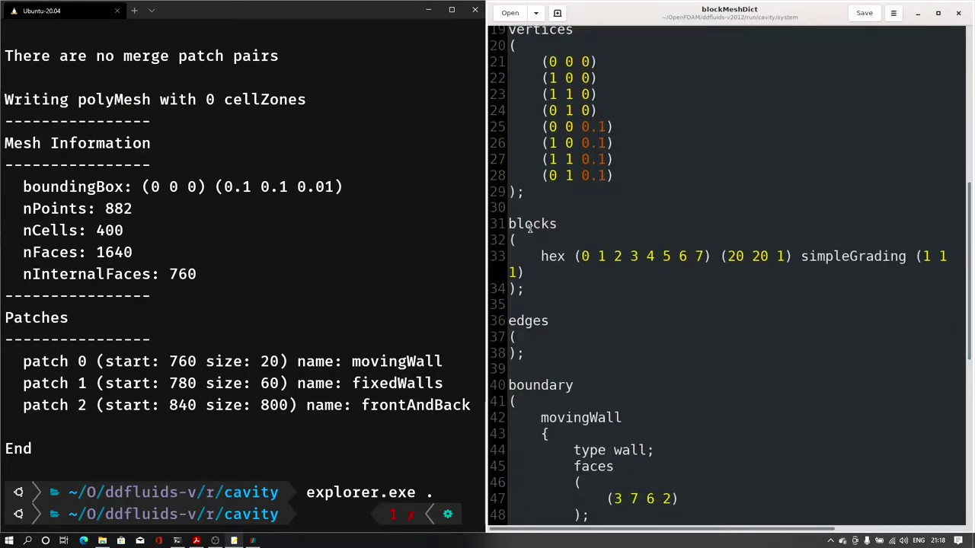
double_click(531, 224)
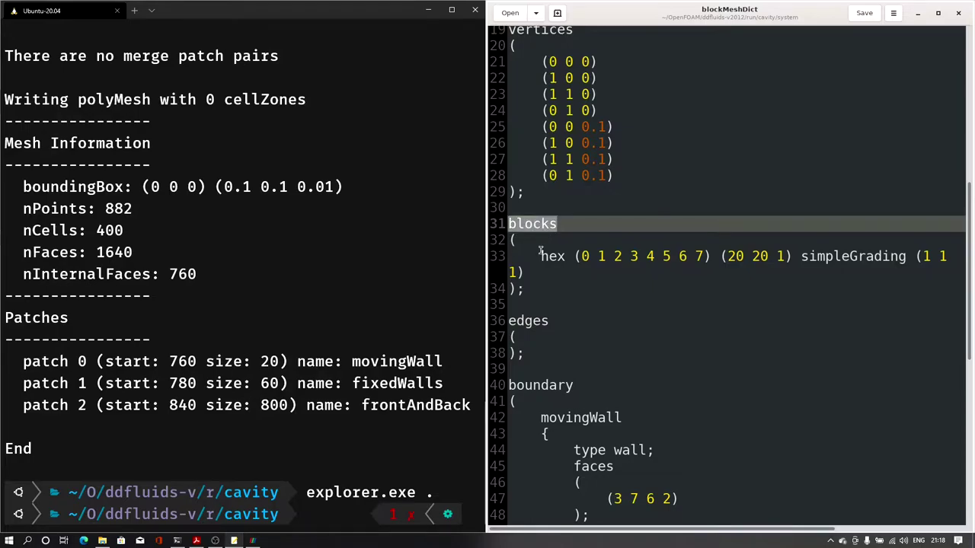
left_click_drag(539, 252, 790, 253)
left_click(801, 259)
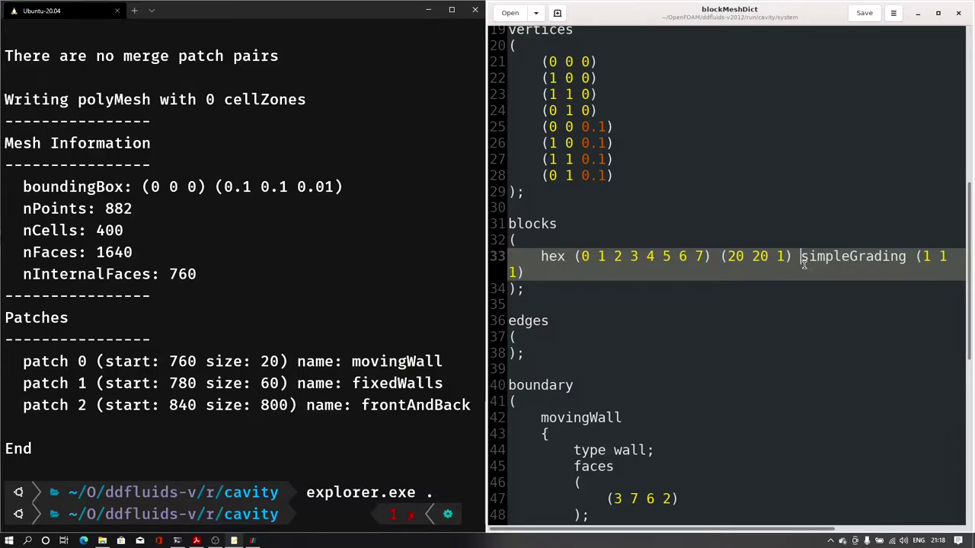
left_click_drag(801, 258, 594, 279)
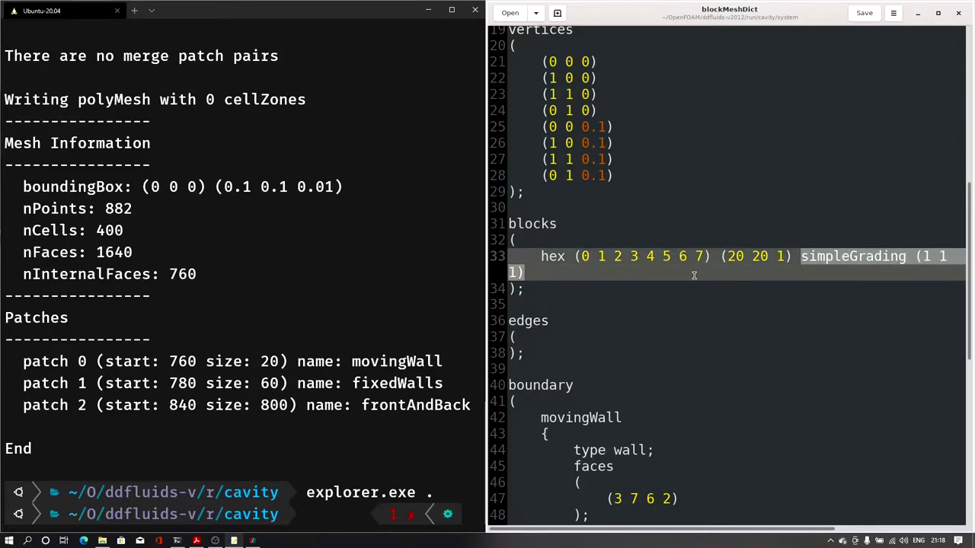
left_click(799, 258)
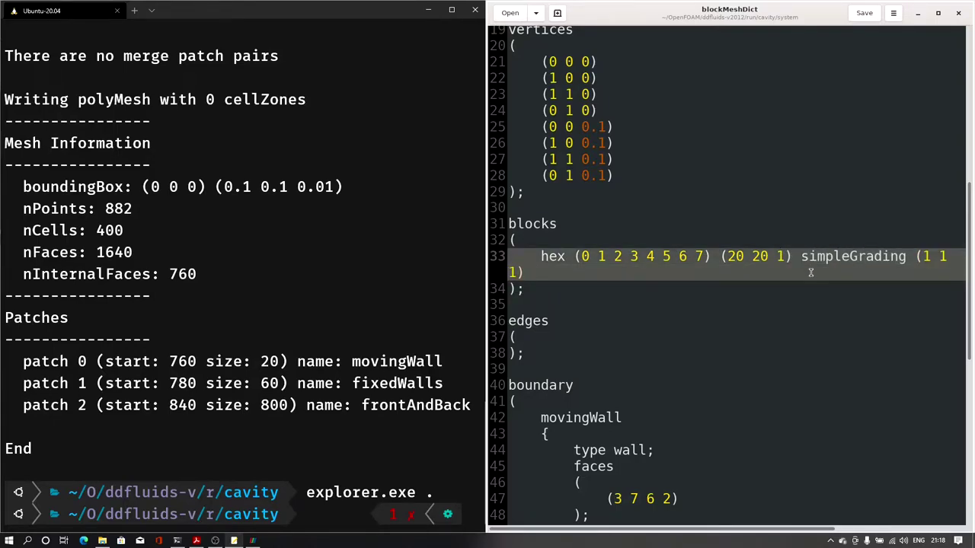
key("Return")
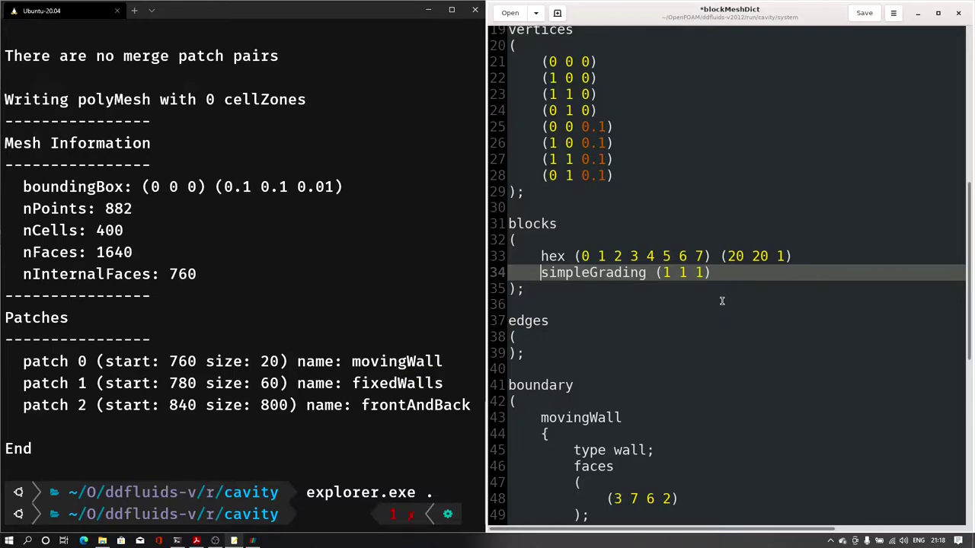
Examine the simpleGrading values in blockMeshDict and the current cavity mesh in ParaView
left_click(719, 272)
left_click_drag(663, 272, 703, 272)
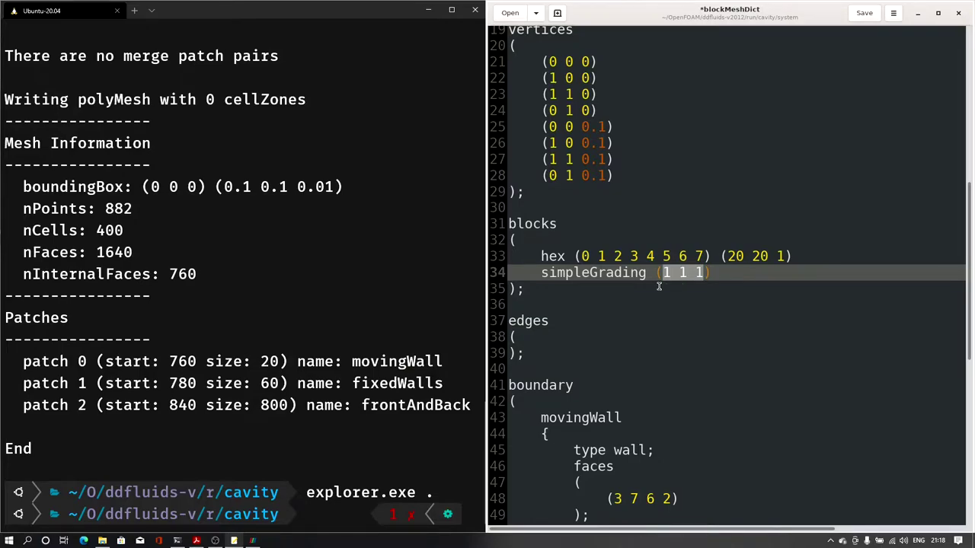
left_click(713, 273)
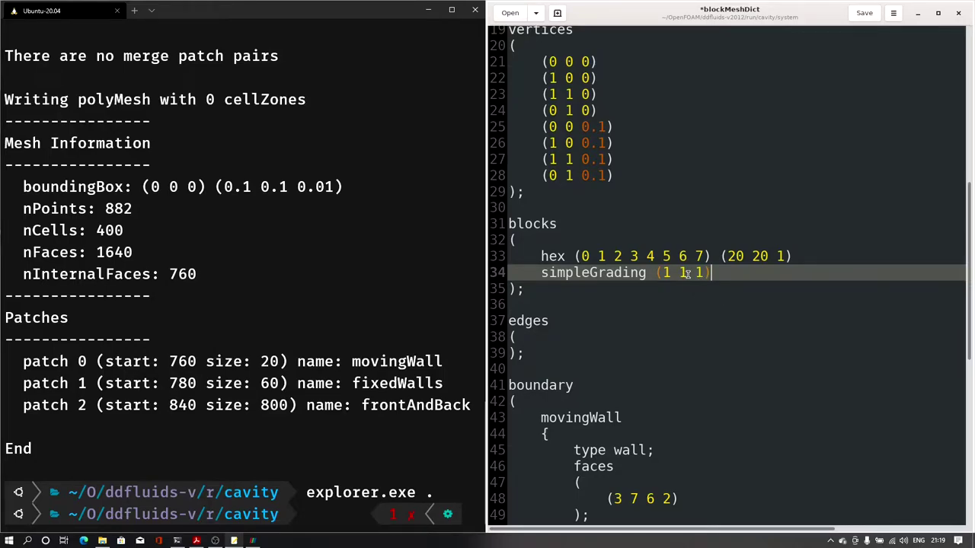
left_click(252, 541)
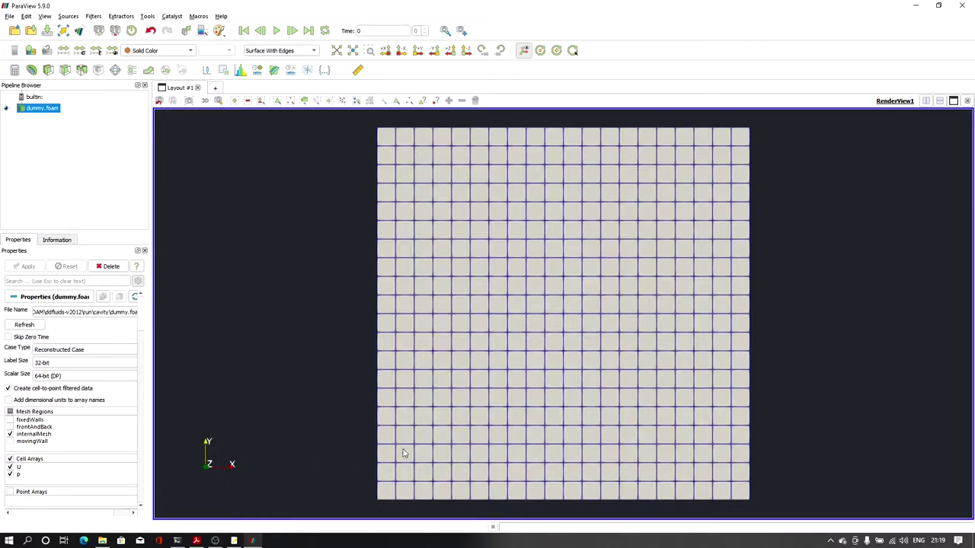
left_click(916, 5)
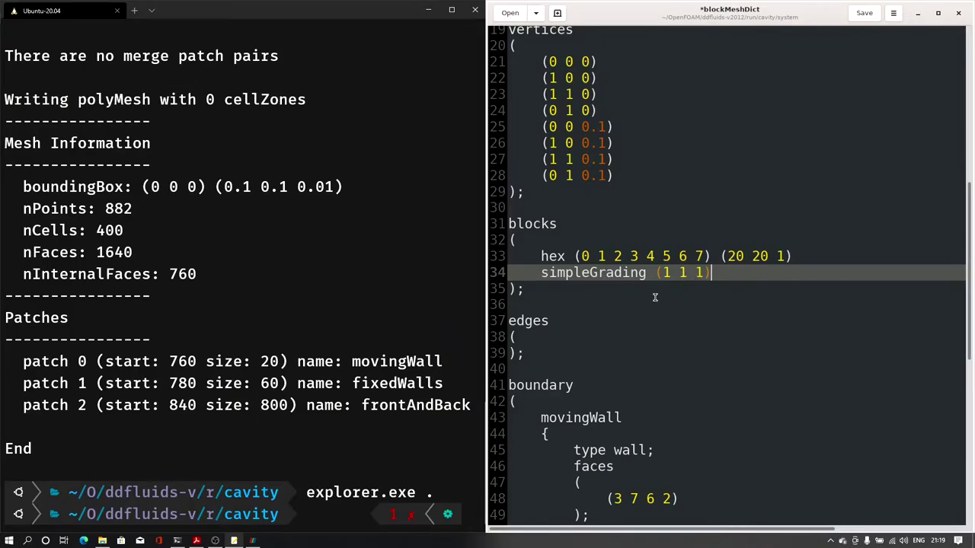
Change simpleGrading in the blocks section to (1 0.1 1) and save blockMeshDict
left_click(679, 273)
type("0.")
left_click(735, 272)
key("ctrl+s")
Run blockMesh in the Ubuntu terminal to regenerate the mesh with the Y-direction grading
left_click(281, 405)
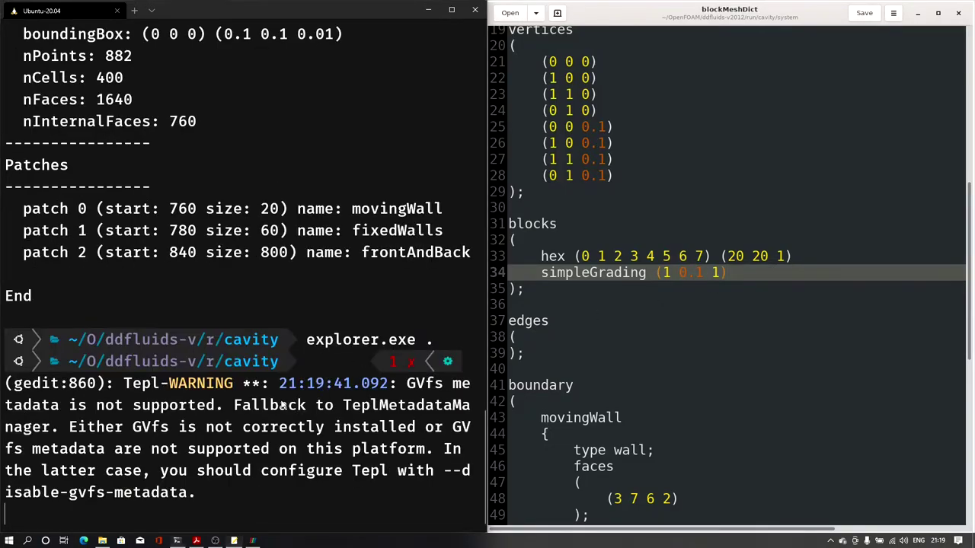
type("bl")
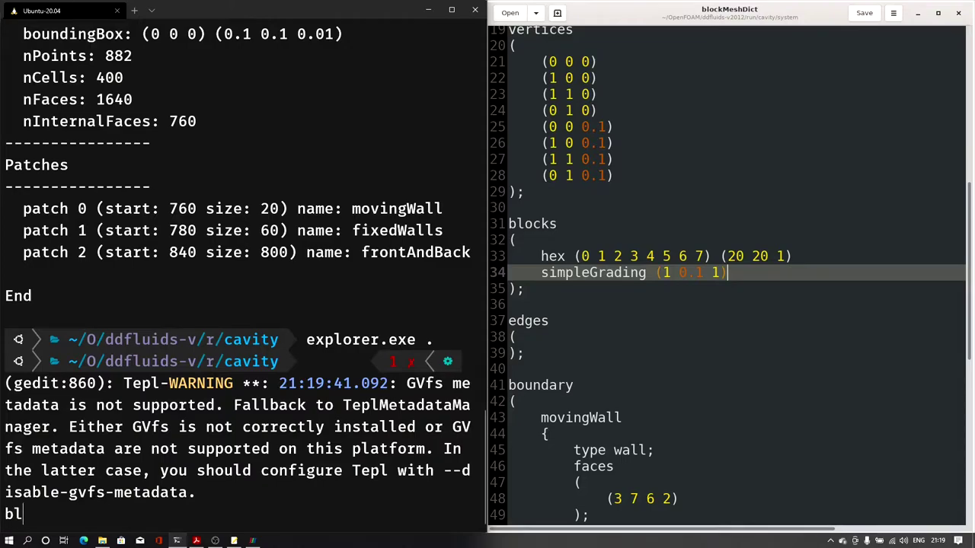
type("ockMesh")
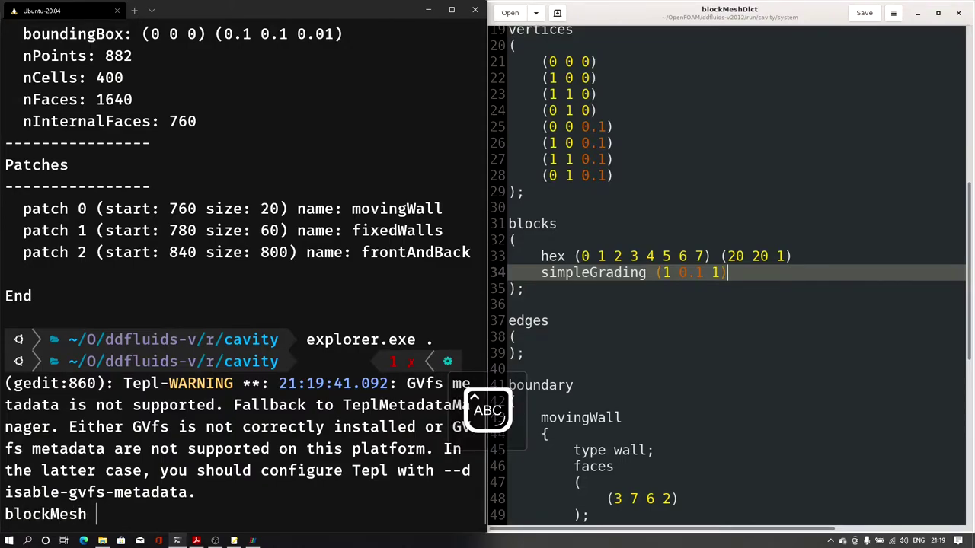
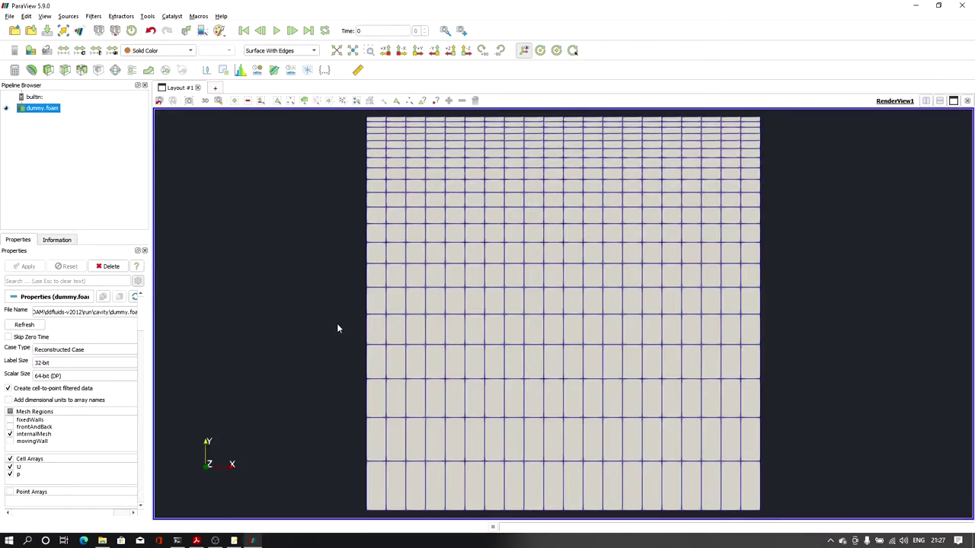
Compare the simpleGrading (1 0.1 1) entry in blockMeshDict with the graded mesh in ParaView
left_click(236, 541)
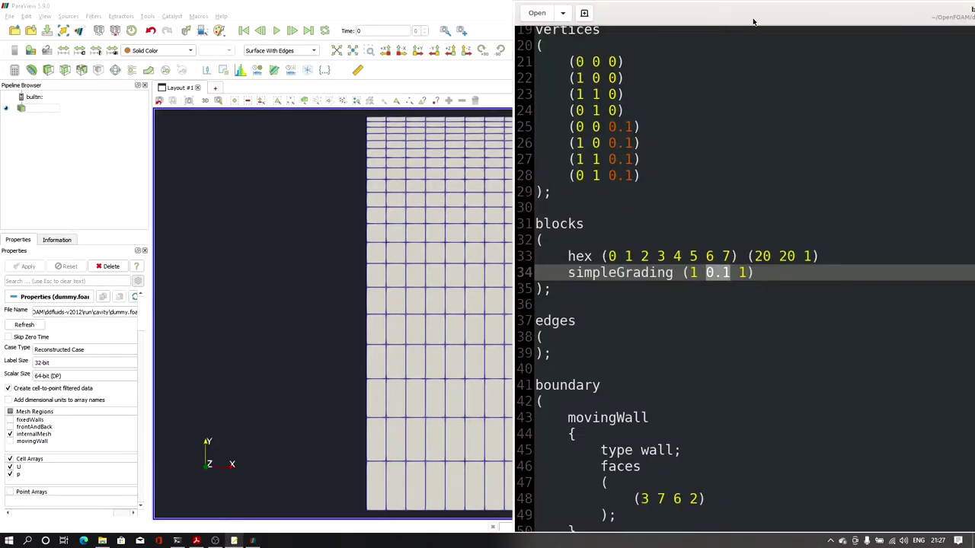
left_click(749, 276)
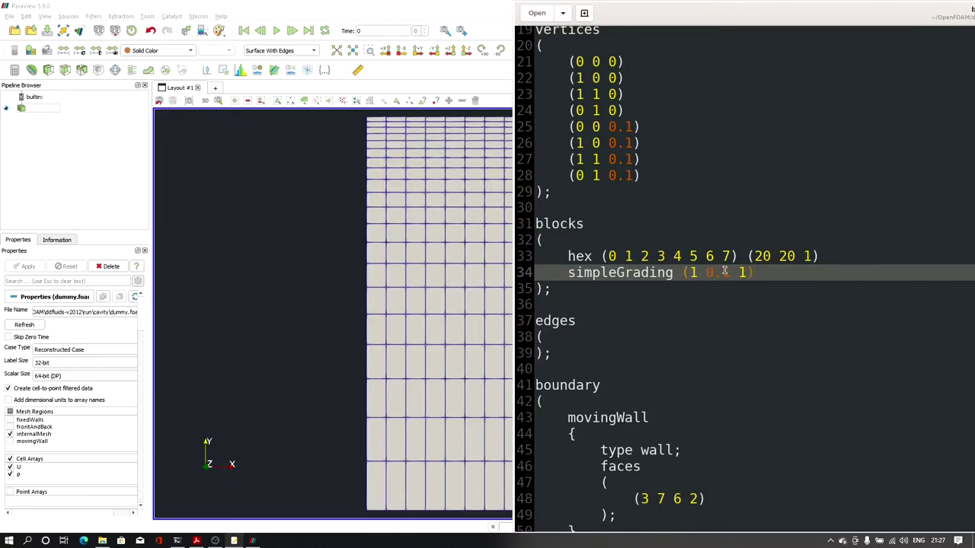
left_click_drag(730, 272, 704, 272)
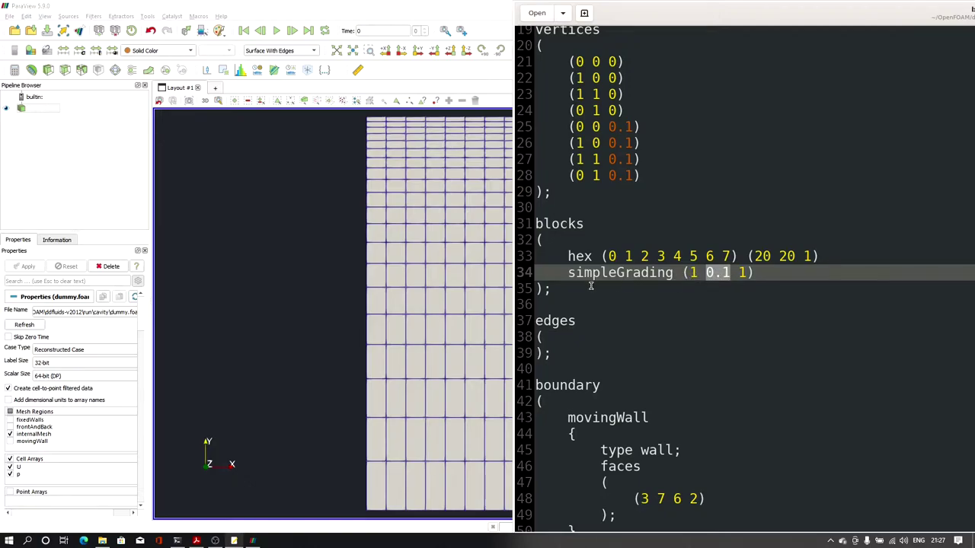
left_click_drag(564, 273, 760, 272)
left_click(760, 272)
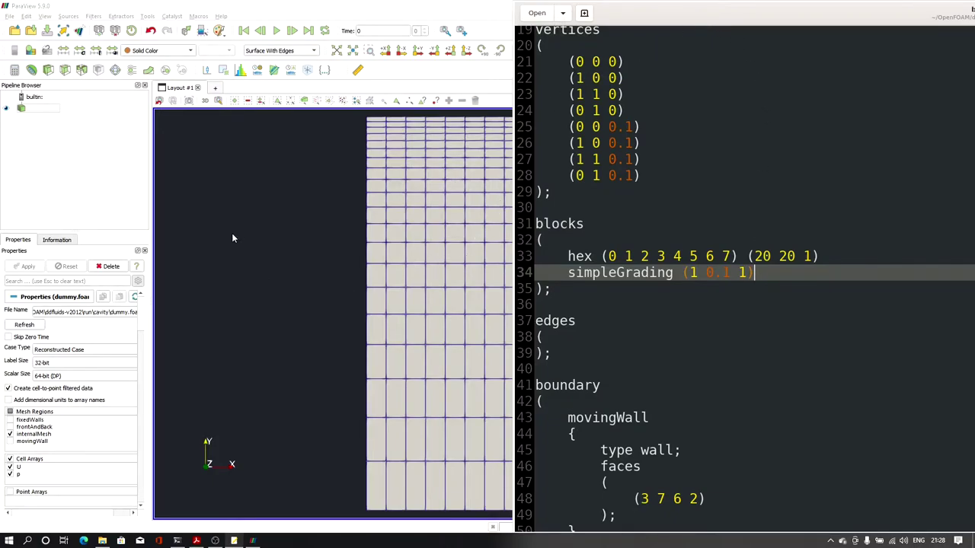
left_click(335, 200)
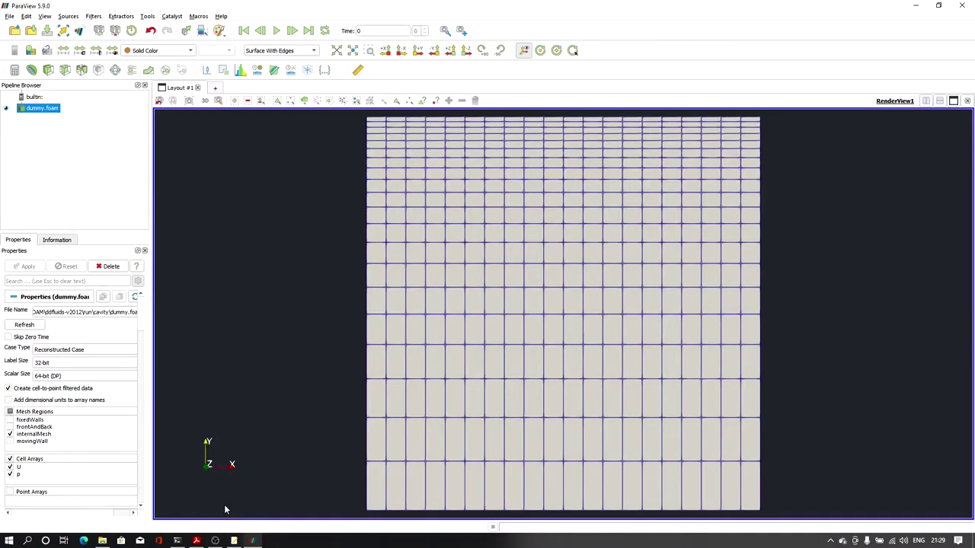
Switch to blockMeshDict and set the X-direction grading to 0.1, so the entry reads simpleGrading (0.1 0.1 1)
left_click(236, 541)
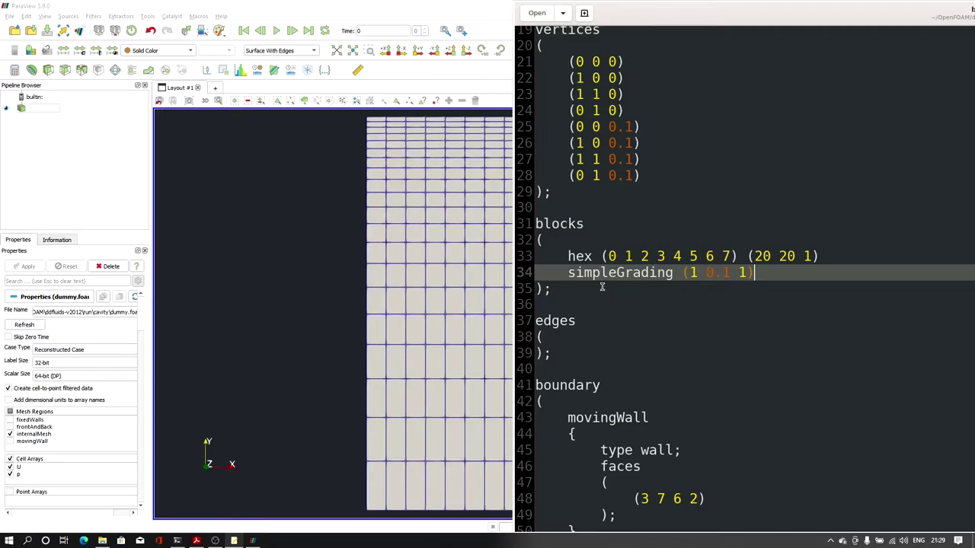
double_click(693, 272)
type("0.1")
left_click_drag(689, 273, 747, 273)
left_click(787, 274)
Switch to the Ubuntu terminal and run blockMesh on the cavity case with grading in both X and Y
left_click(176, 540)
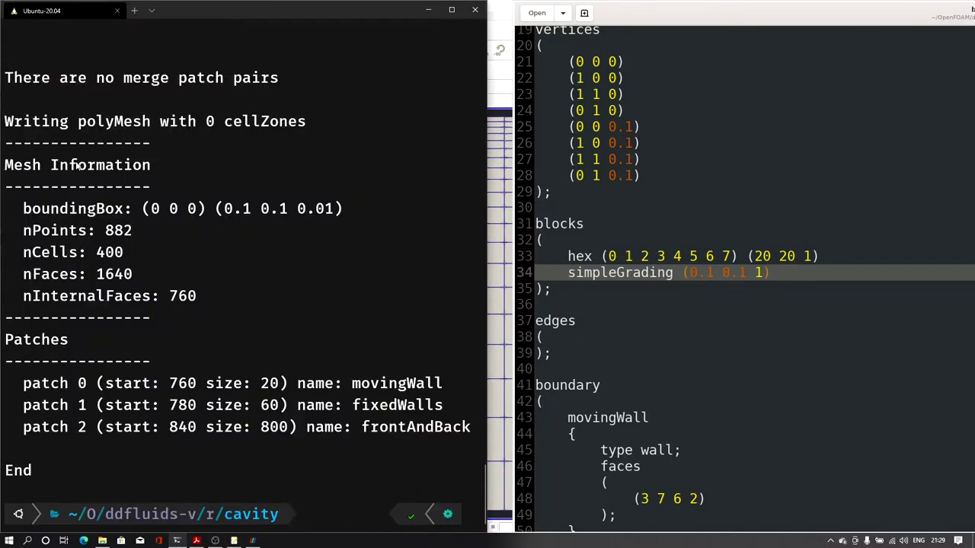
type("blockMesh")
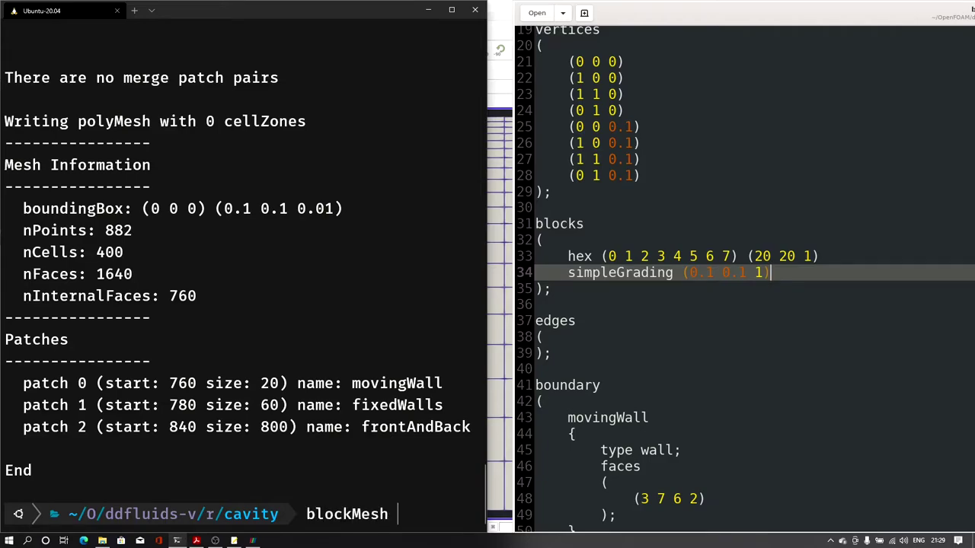
key("Return")
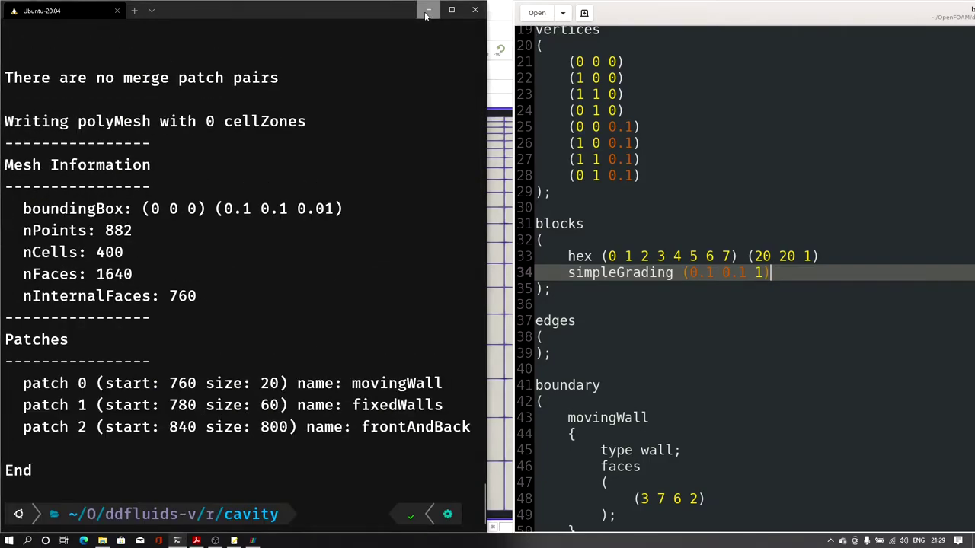
Switch to ParaView and reload the dummy.foam files to update the displayed mesh
key("alt+Tab")
key("super+Up")
right_click(64, 113)
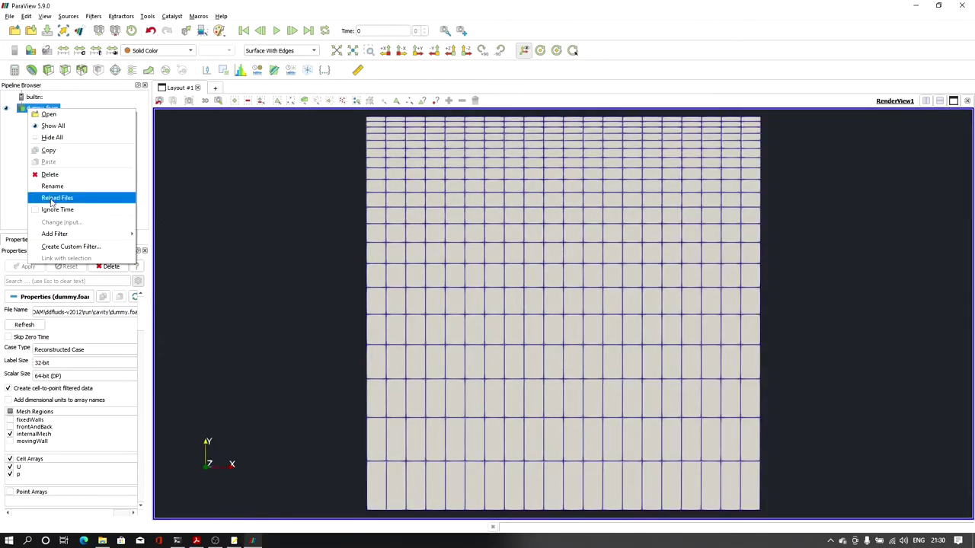
left_click(64, 203)
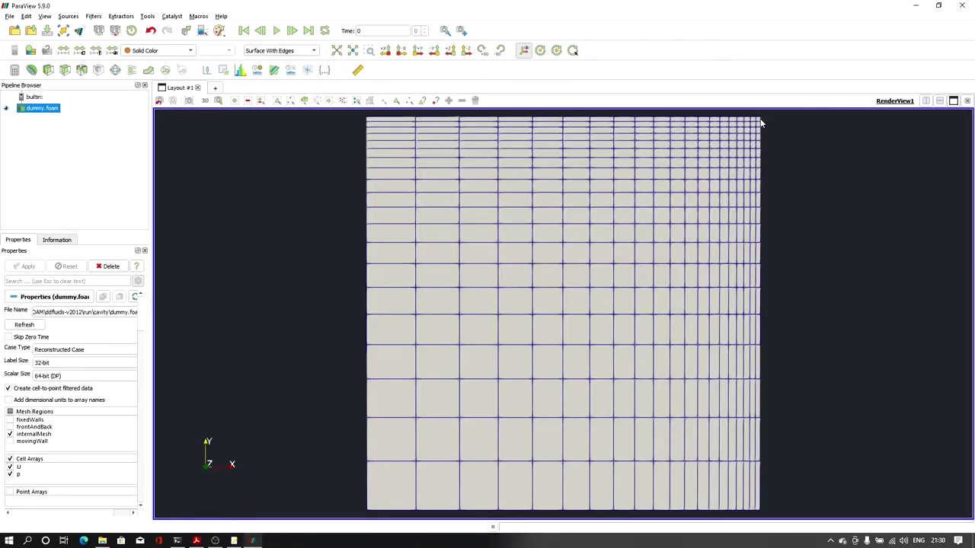
Inspect the graded mesh in ParaView from an angle and along the Z axis, checking cell sizes near its edges
left_click_drag(758, 131, 738, 159)
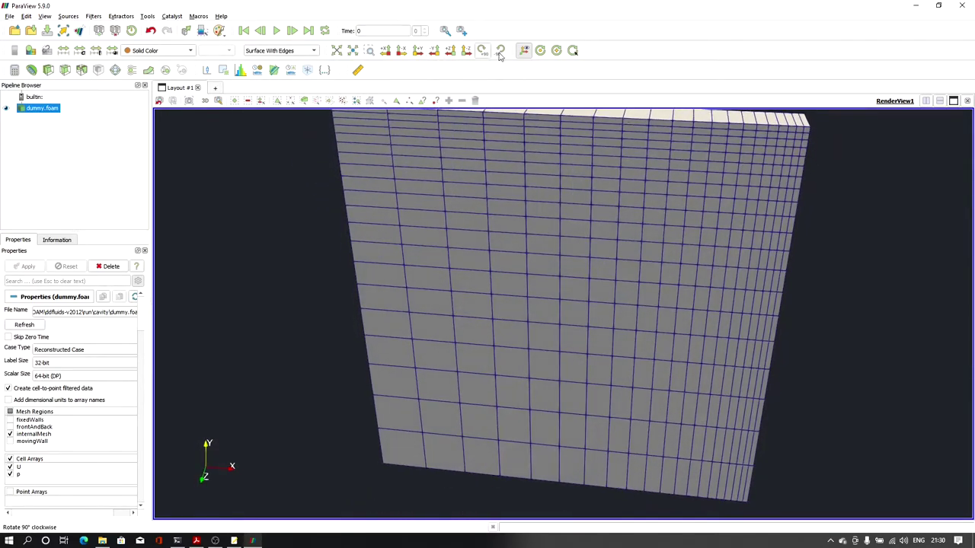
left_click(466, 50)
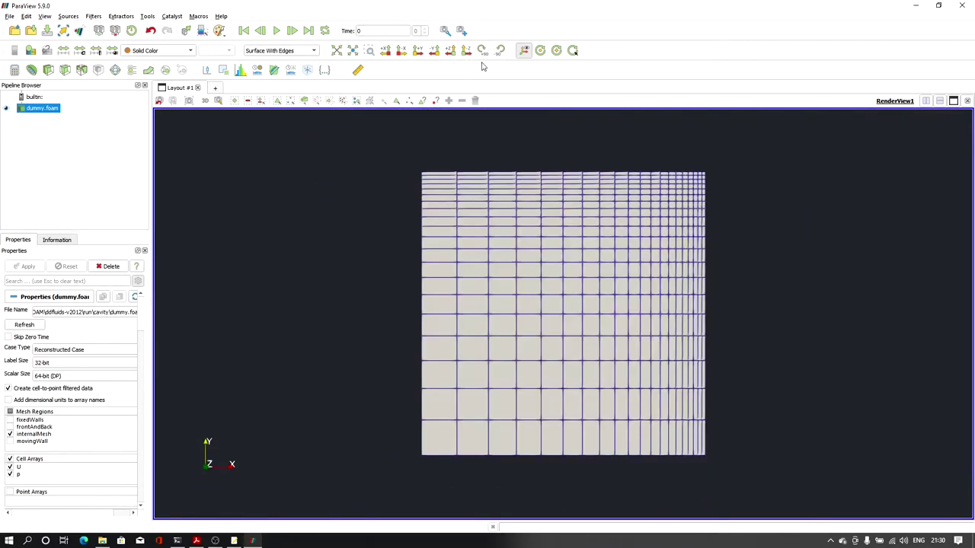
left_click(205, 100)
scroll(875, 236, "up", 5)
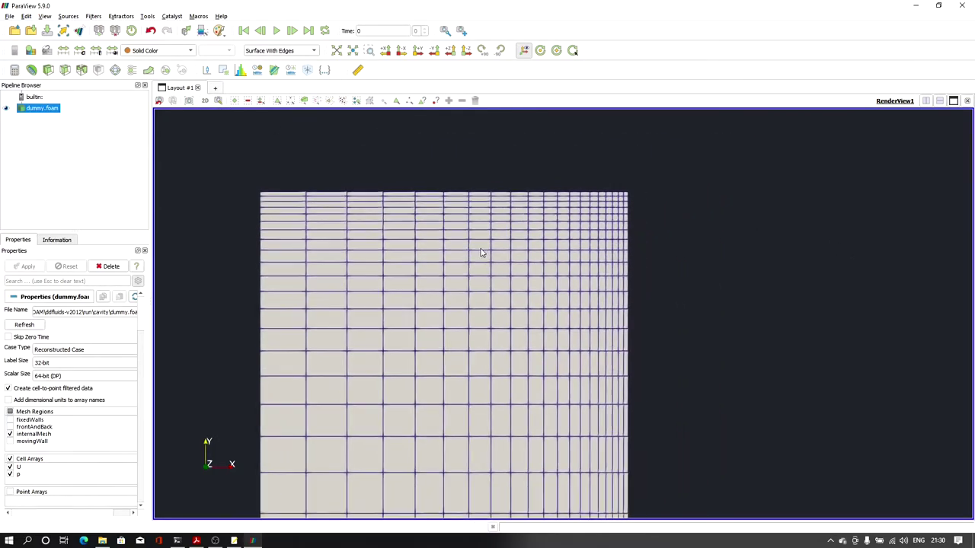
left_click_drag(464, 248, 510, 255)
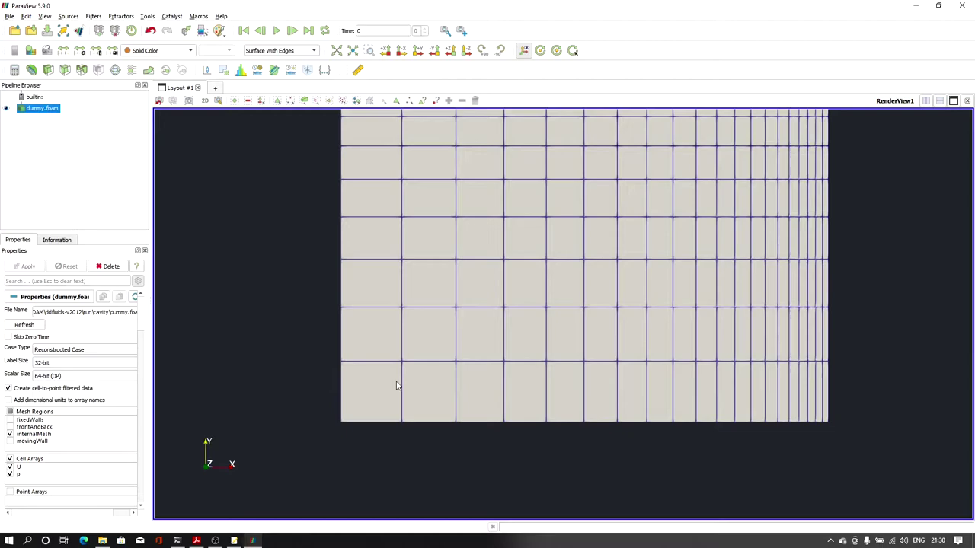
left_click_drag(435, 248, 403, 359)
scroll(348, 254, "down", 4)
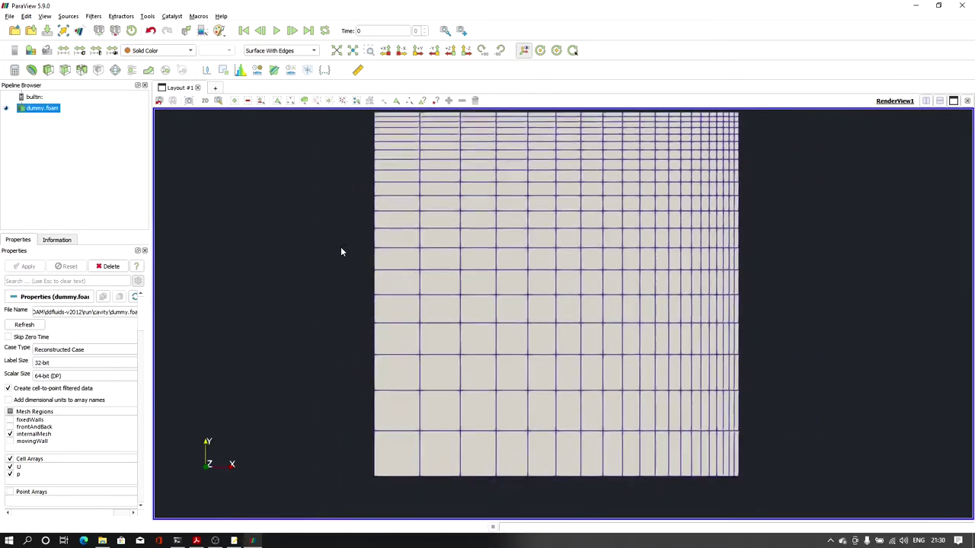
mouse_move(522, 235)
left_mouse_down()
mouse_move(510, 249)
mouse_move(506, 237)
left_mouse_up()
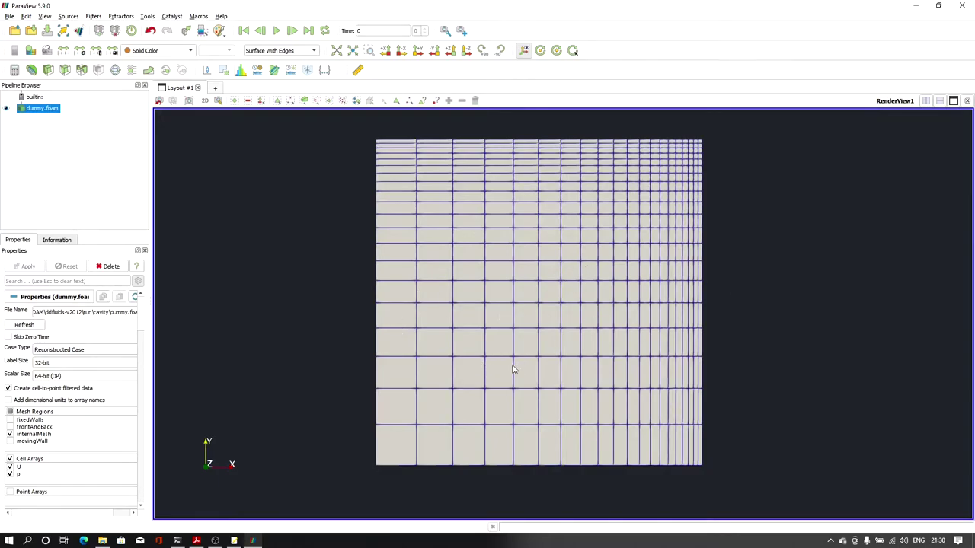
Place blockMeshDict beside the terminal, set simpleGrading back to (1 1 1) and save the file
left_click(234, 541)
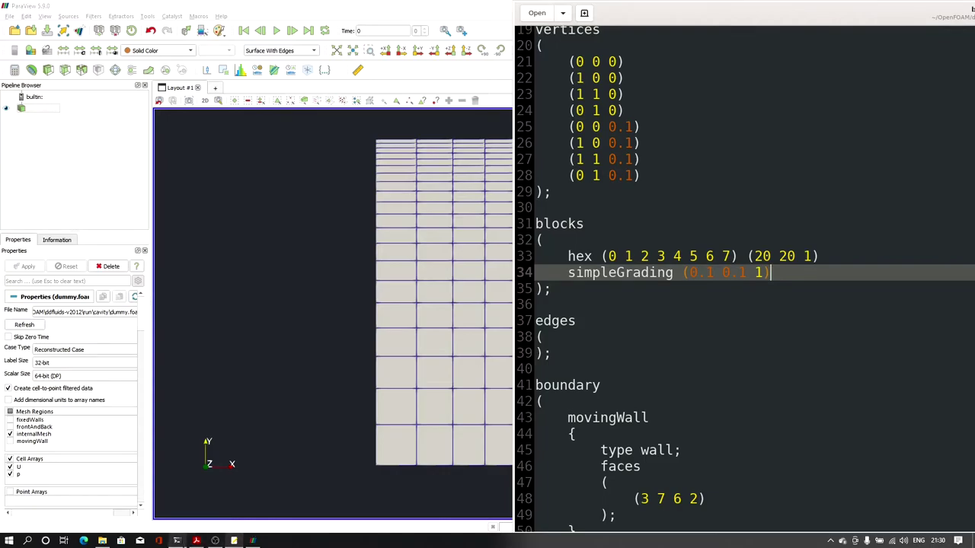
left_click(177, 540)
left_click_drag(727, 17, 706, 12)
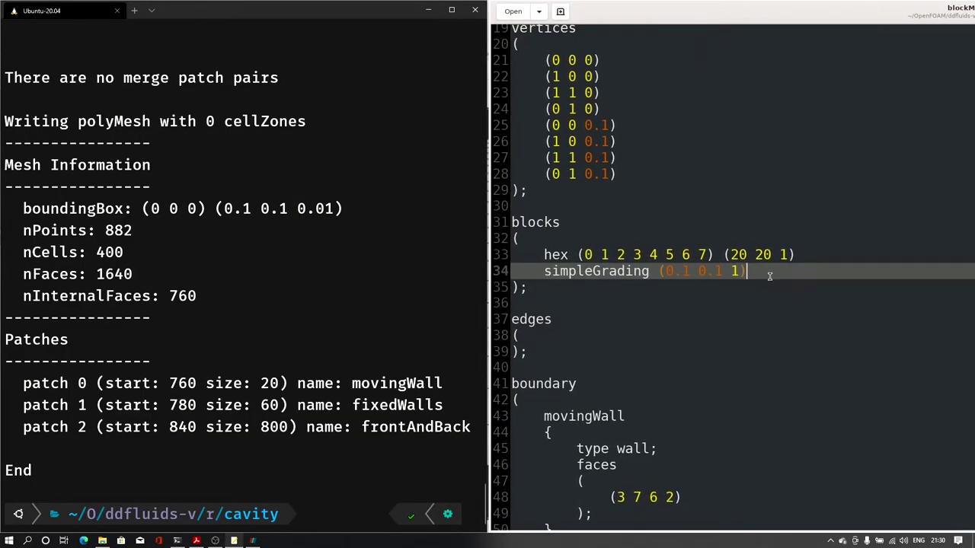
left_click(722, 272)
left_click_drag(709, 272, 664, 272)
type("1 1")
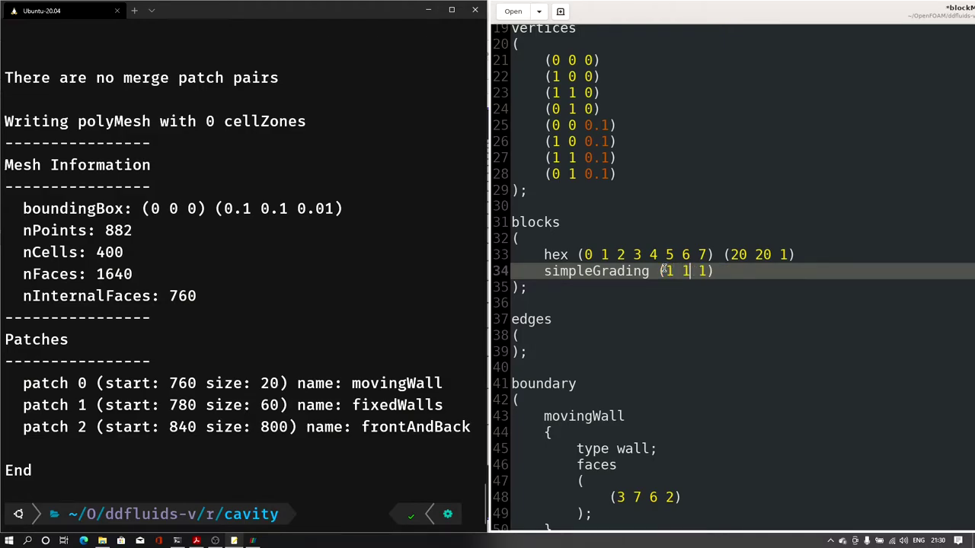
left_click(739, 268)
key("ctrl+s")
Insert line breaks before and after the opening parenthesis of the simpleGrading values
key("Left")
key("Left")
key("Left")
key("Left")
key("Left")
key("Left")
key("Left")
key("Return")
key("Right")
key("Return")
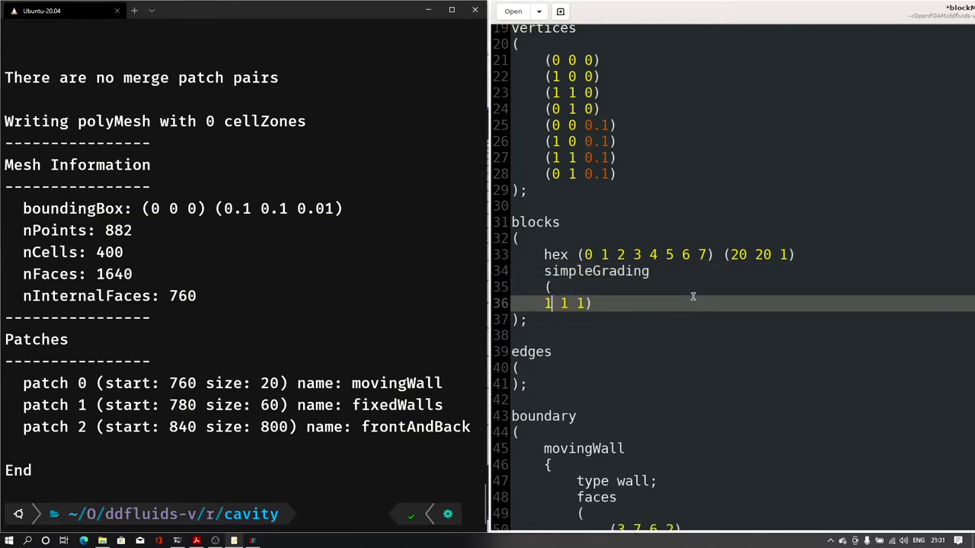
Put the second and third simpleGrading values on separate lines, removing the spaces between them
key("Return")
key("Right")
key("BackSpace")
key("Right")
key("Delete")
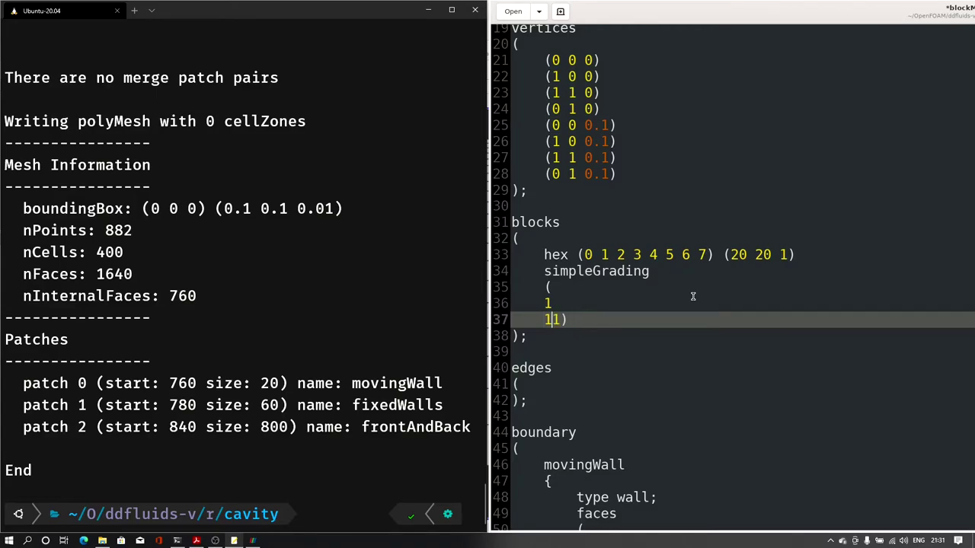
key("Return")
key("Up")
key("Up")
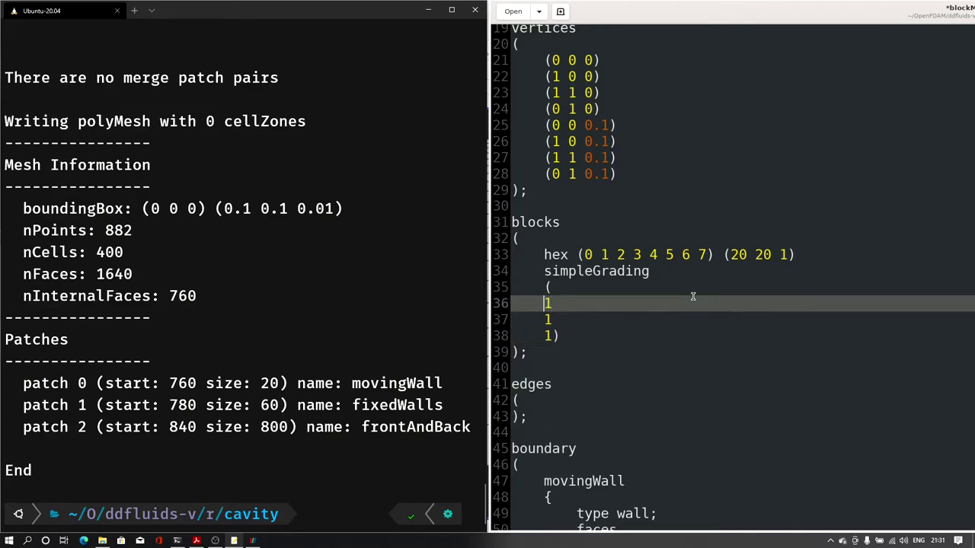
Join the first simpleGrading value onto the same line as the opening parenthesis
key("BackSpace")
key("BackSpace")
key("BackSpace")
key("BackSpace")
key("BackSpace")
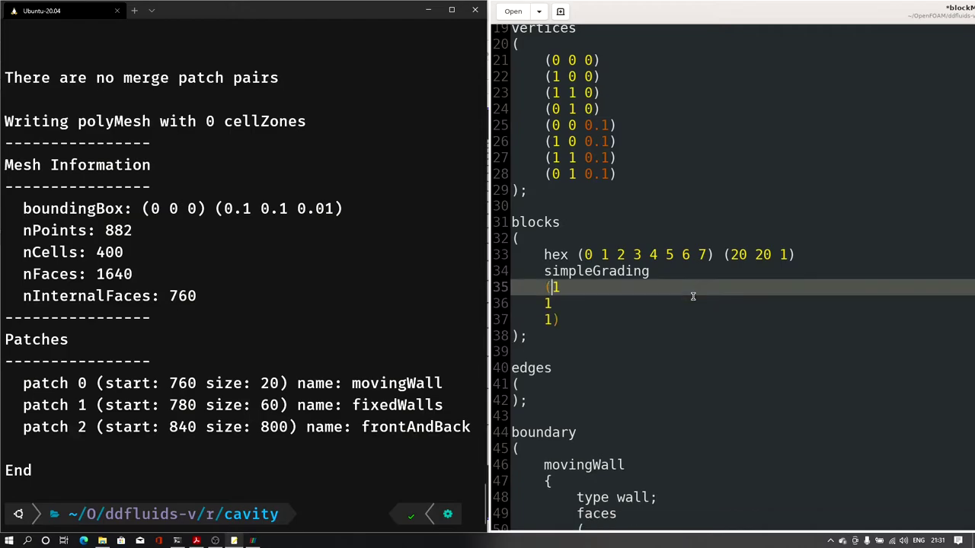
Annotate the three grading value lines with the aligned comments "// X dir.", "// Y dir" and "// Z dir"
left_click(561, 286)
type("// X dir.")
key("Down")
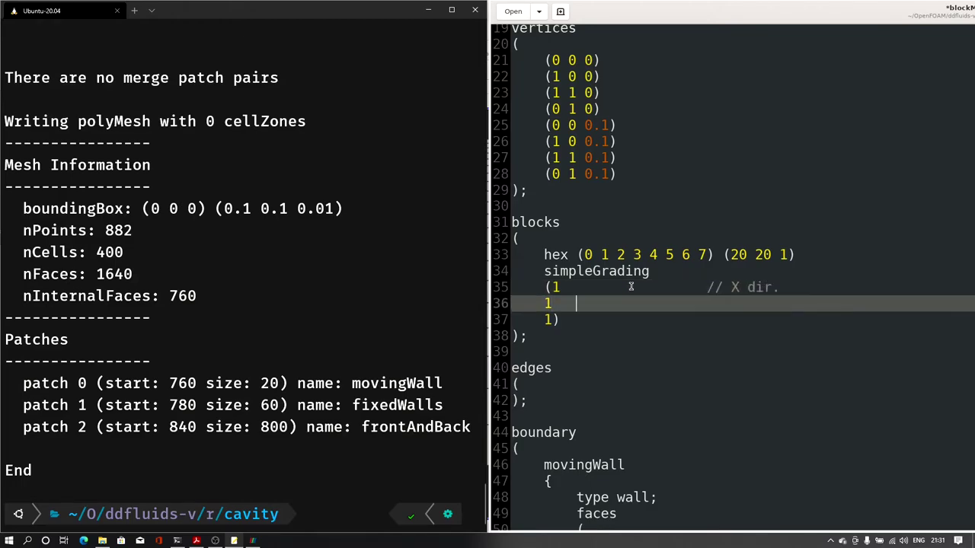
type("// Y dir")
key("Down")
key("Tab")
key("Tab")
type("//")
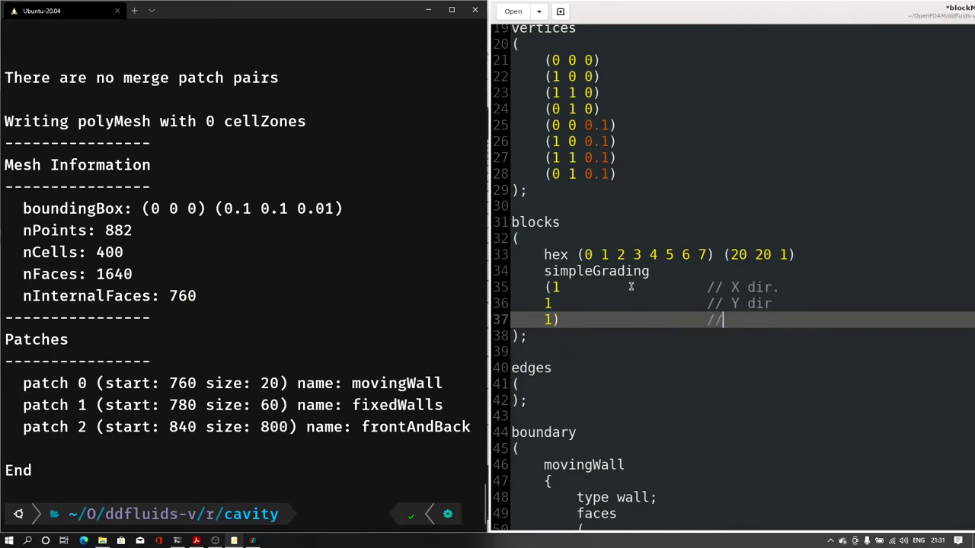
type(" Z dir")
Replace the Y-direction grading value with a parenthesis pair opened across separate lines, with an indented empty line between them
double_click(547, 303)
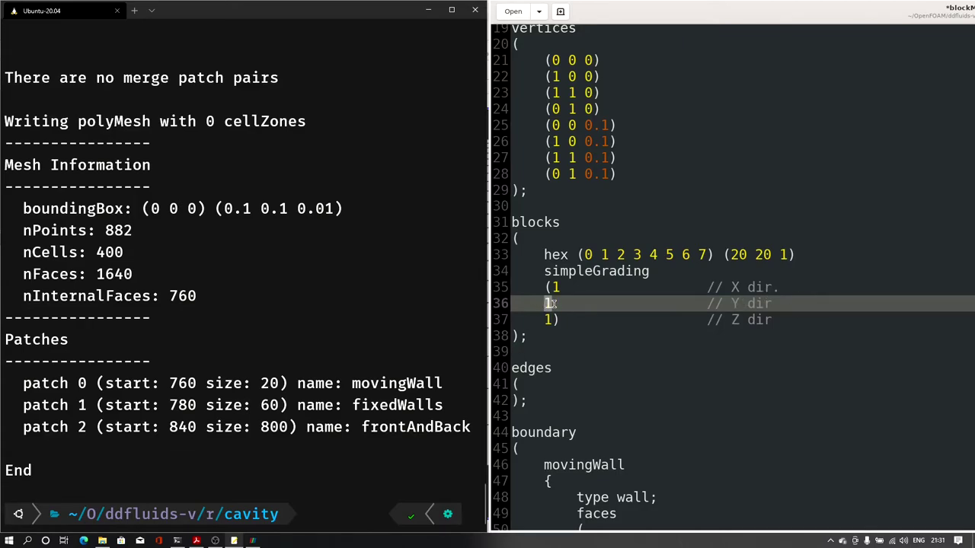
type("()")
key("Return")
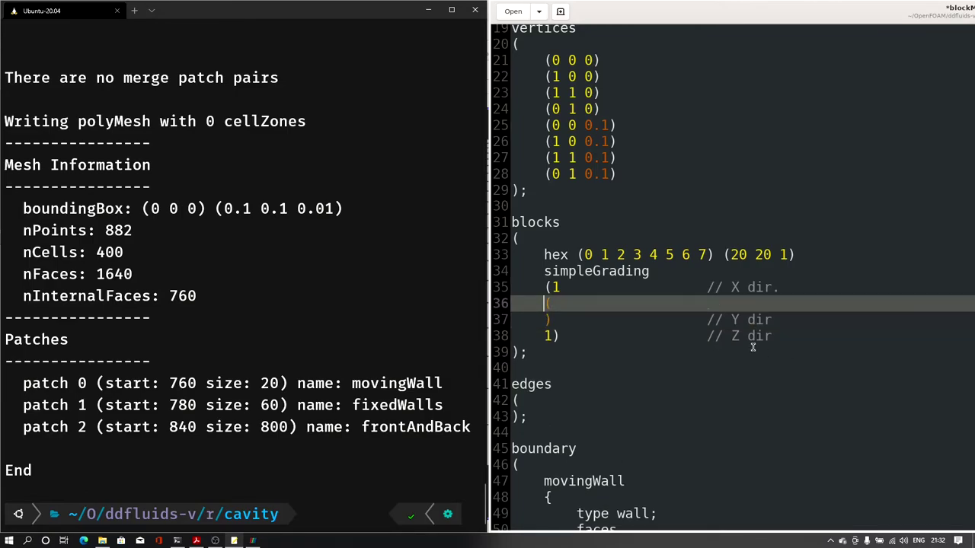
key("Return")
key("Up")
key("Tab")
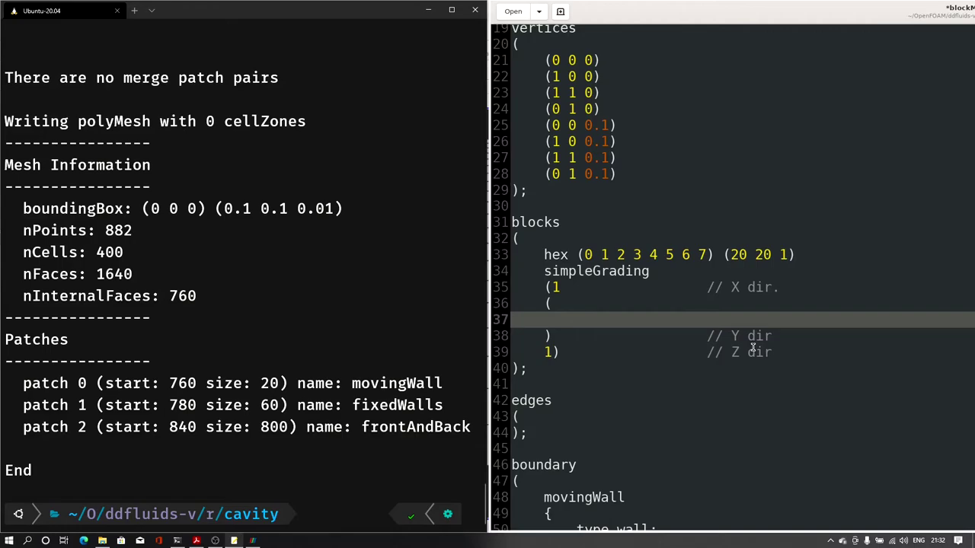
Add two empty parenthesis pairs on separate indented lines inside the Y-direction grading block
type("()")
key("Return")
key("Tab")
key("Tab")
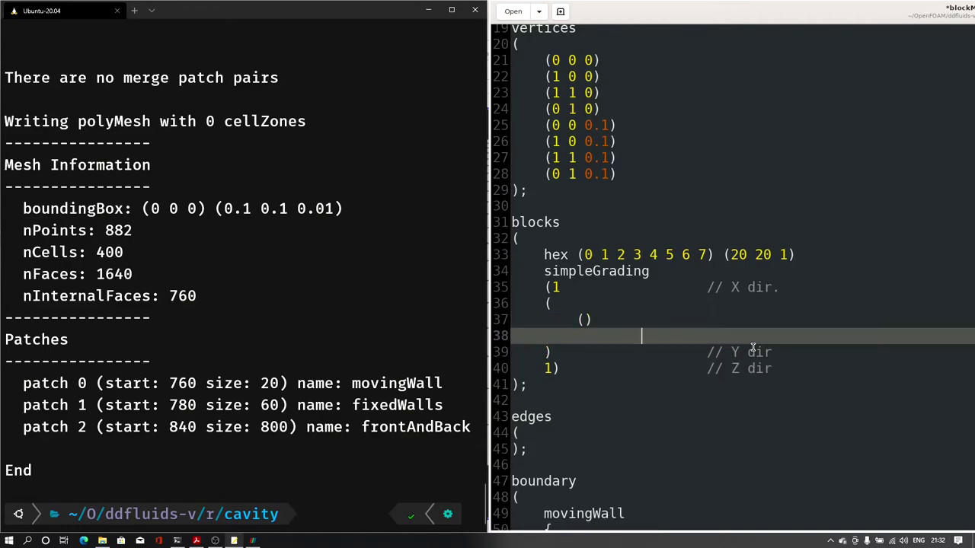
type("()")
key("Up")
key("Left")
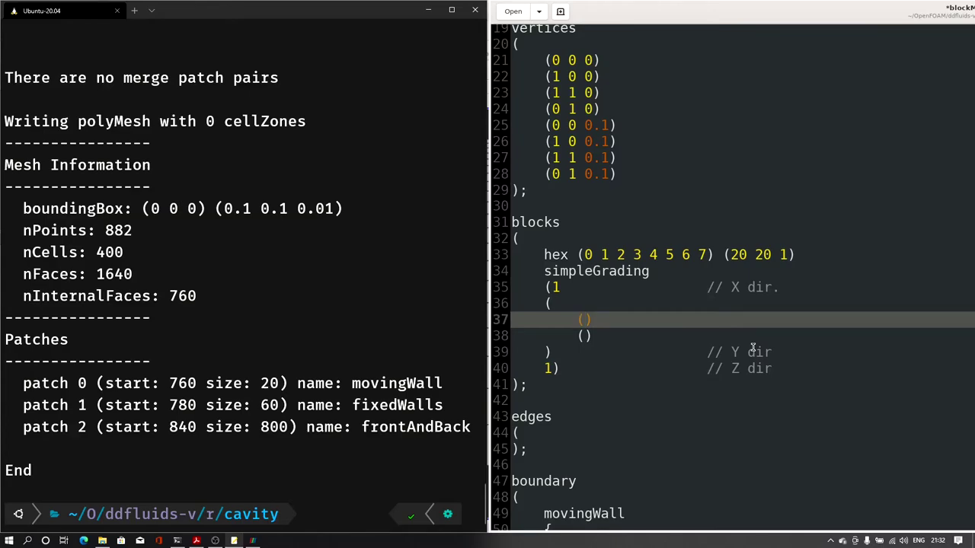
Fill the two Y-direction grading sections with (0.5 0.5 10) and (0.5 0.5 0.1)
type("0.5 0 ")
type("5 10")
key("Down")
key("Left")
type("0.5 0.5 0.1")
key("Up")
key("Down")
key("Home")
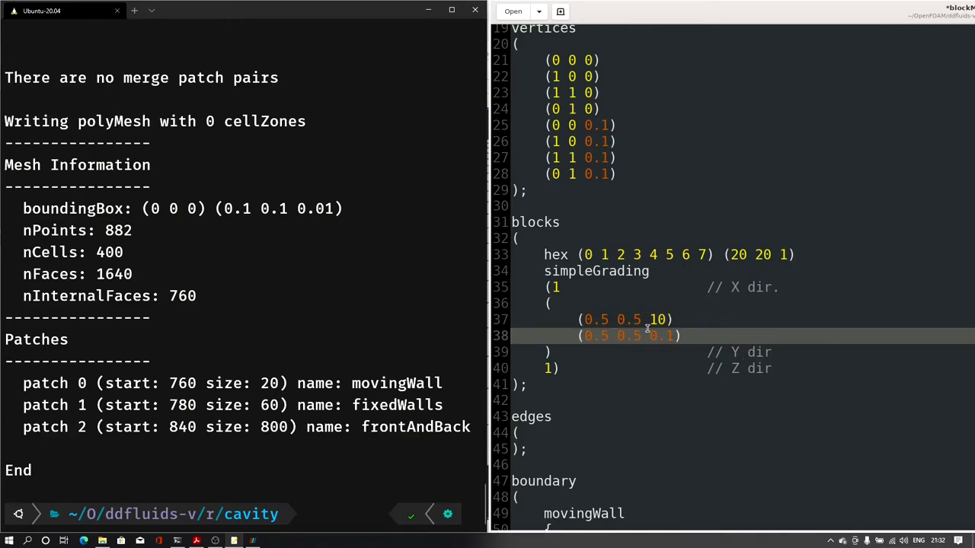
Copy the "// Y dir" comment beside the first Y-direction grading section, aligned with the other comments
left_click(692, 325)
left_click_drag(778, 351, 699, 355)
key("ctrl+c")
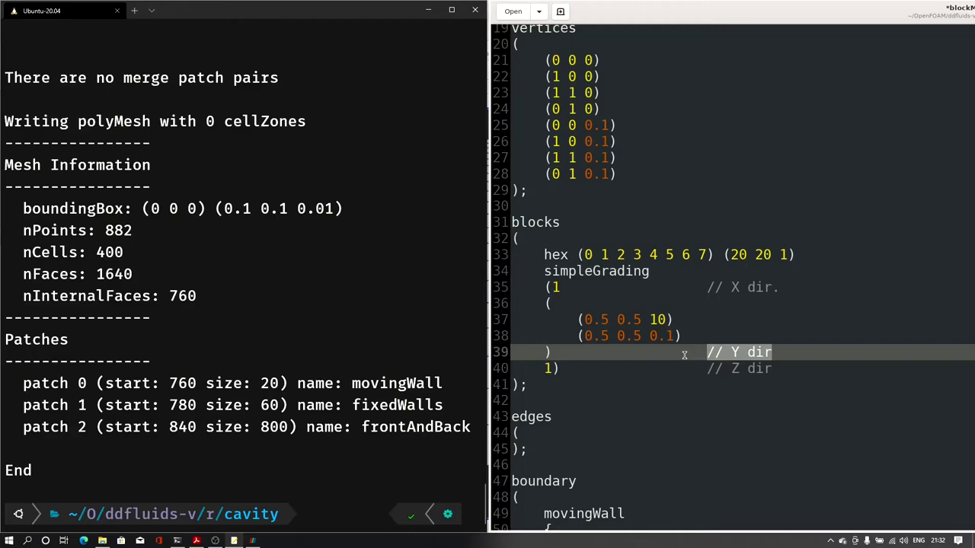
left_click(701, 323)
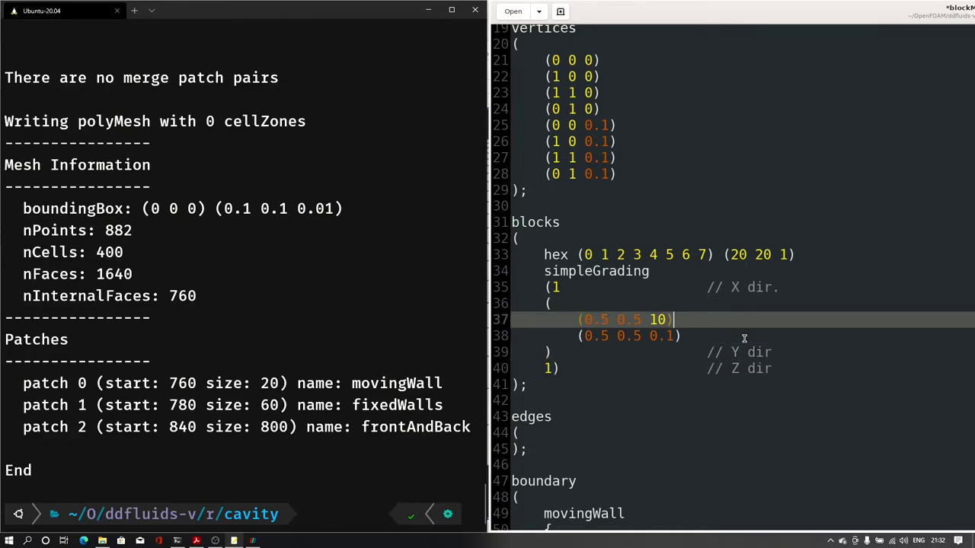
key("Tab")
key("ctrl+v")
Reword the comment beside the first Y-direction section to "// 50% geo, 50 % cell, 10"
left_click_drag(584, 321, 672, 321)
left_click_drag(772, 321, 730, 321)
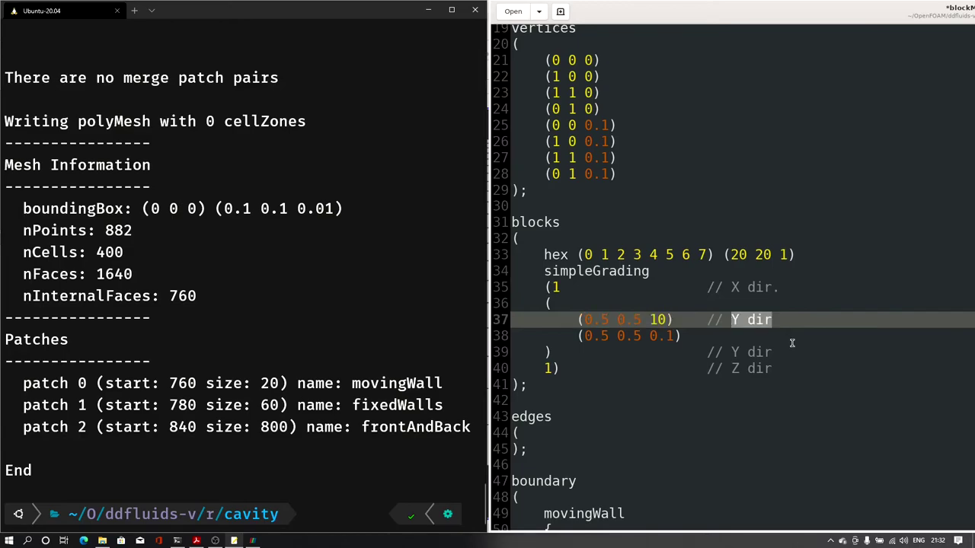
type("10%")
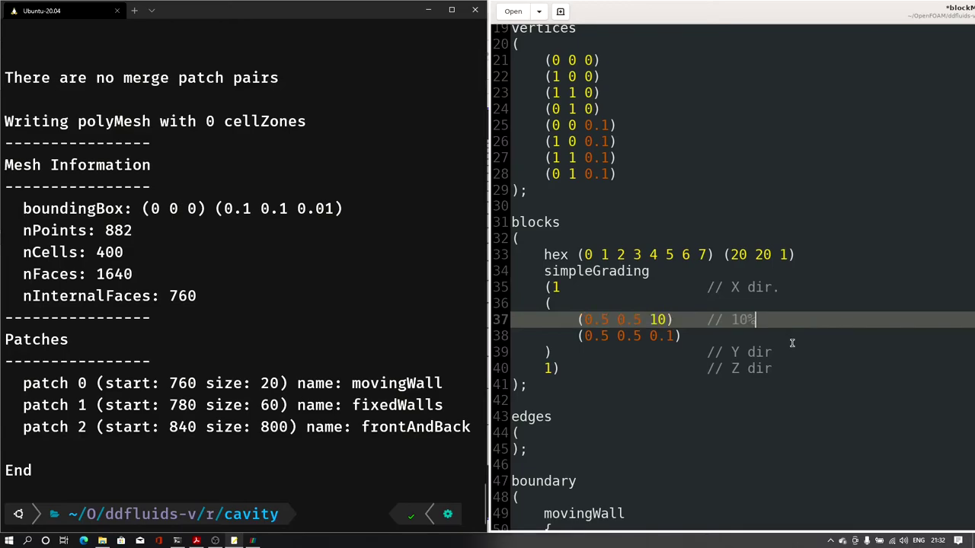
type(" geo")
key("Left")
key("ctrl+Left")
key("ctrl+Left")
key("Right")
key("BackSpace")
type("5")
key("Right")
key("End")
key("Down")
key("Up")
type("50 % cell,")
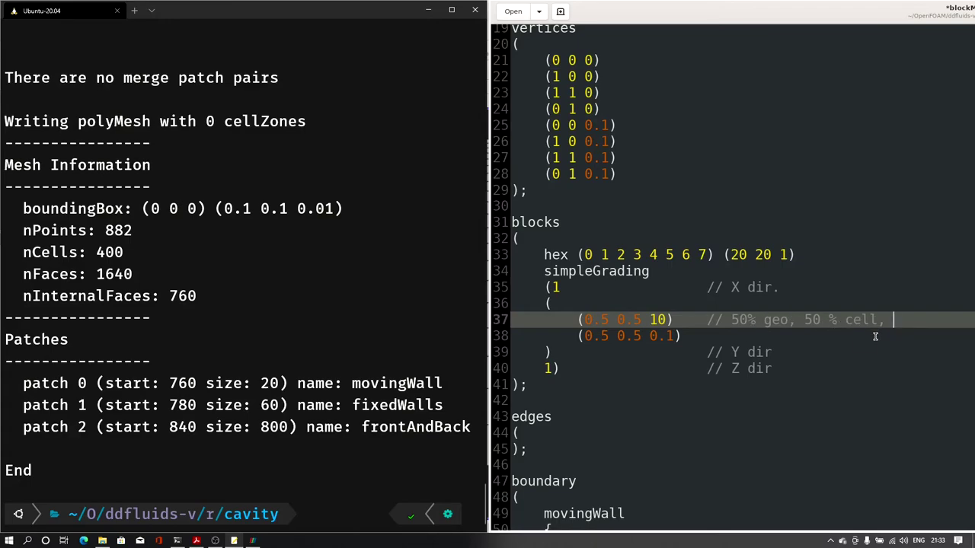
type("10")
Annotate the second Y-direction section with "// 50% geo, 50 % cell, 0.1" and save blockMeshDict
left_click(875, 336)
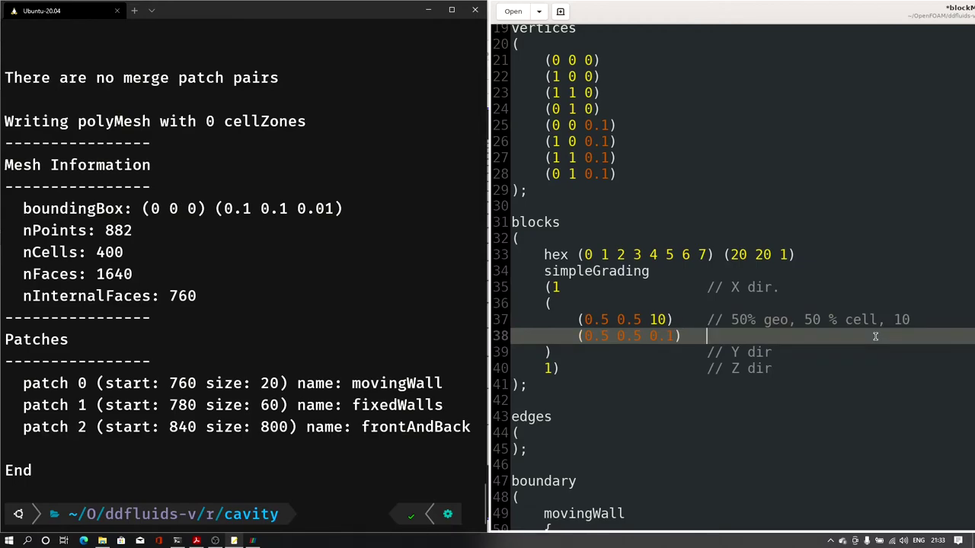
type("// 50% geo, 50 % ce")
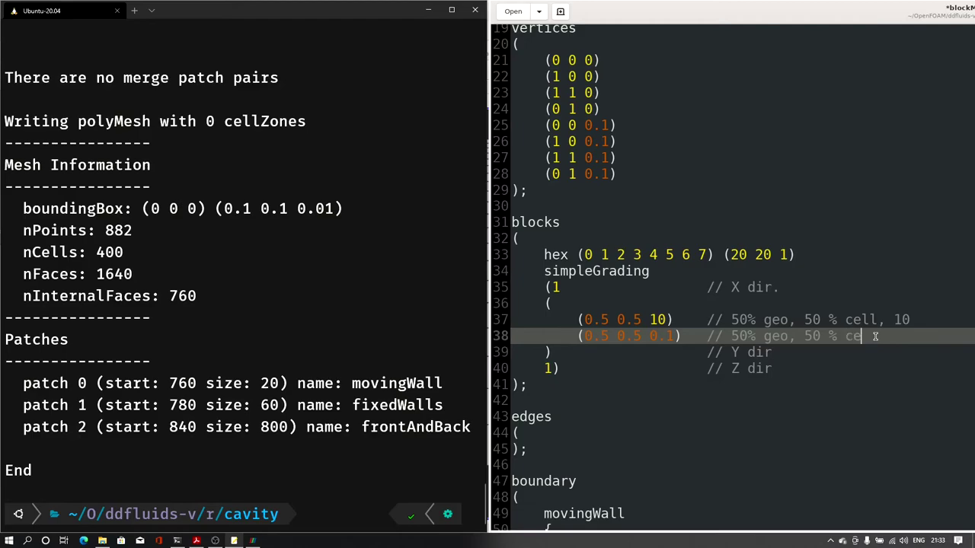
type("ll, 0.1")
key("ctrl+s")
Run blockMesh in the cavity case and reload the dummy.foam files in ParaView
left_click(304, 455)
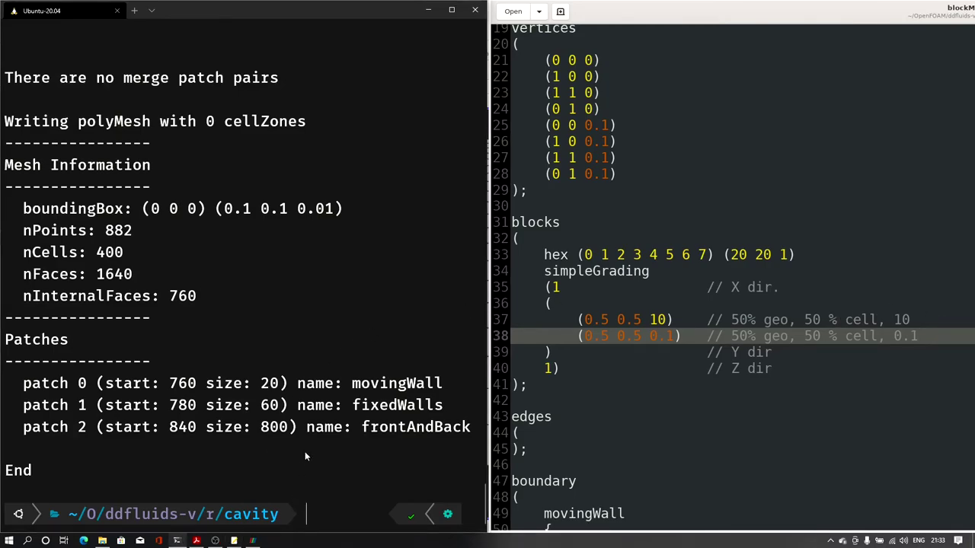
type("blockMesh")
key("Return")
left_click(251, 540)
right_click(38, 112)
left_click(69, 201)
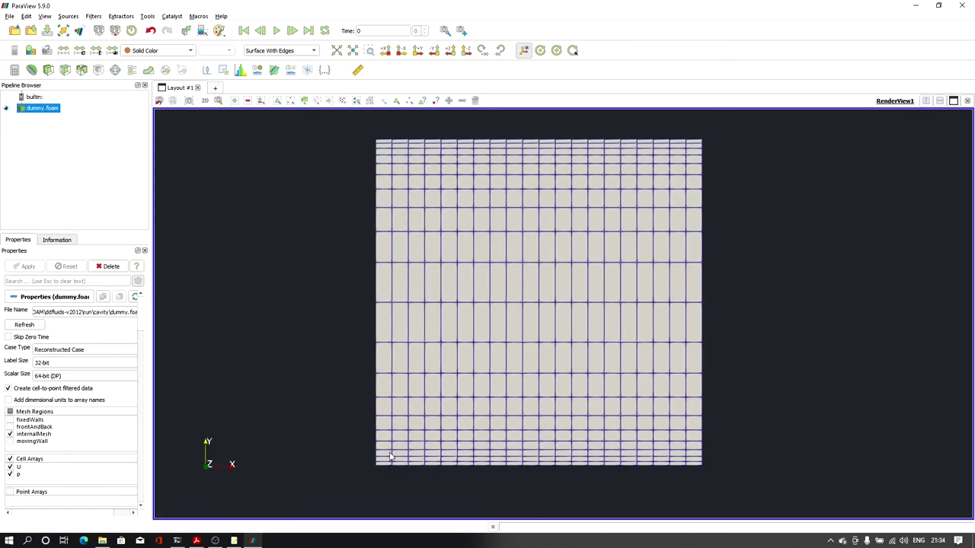
In blockMeshDict, set the geometry fractions of the two Y-direction sections to 0.1 and 0.9, and save the file
left_click(234, 541)
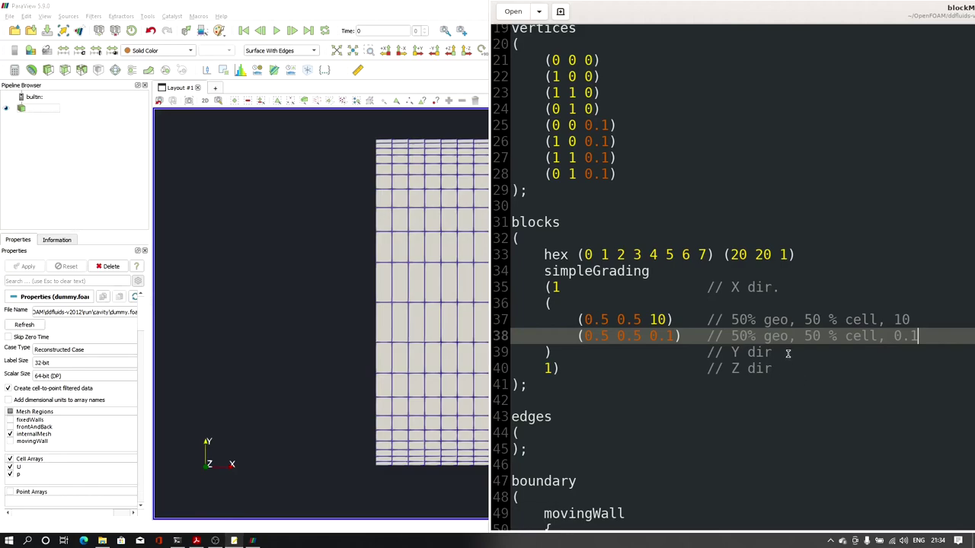
left_click(606, 319)
key("BackSpace")
type("1")
left_click_drag(641, 319, 618, 319)
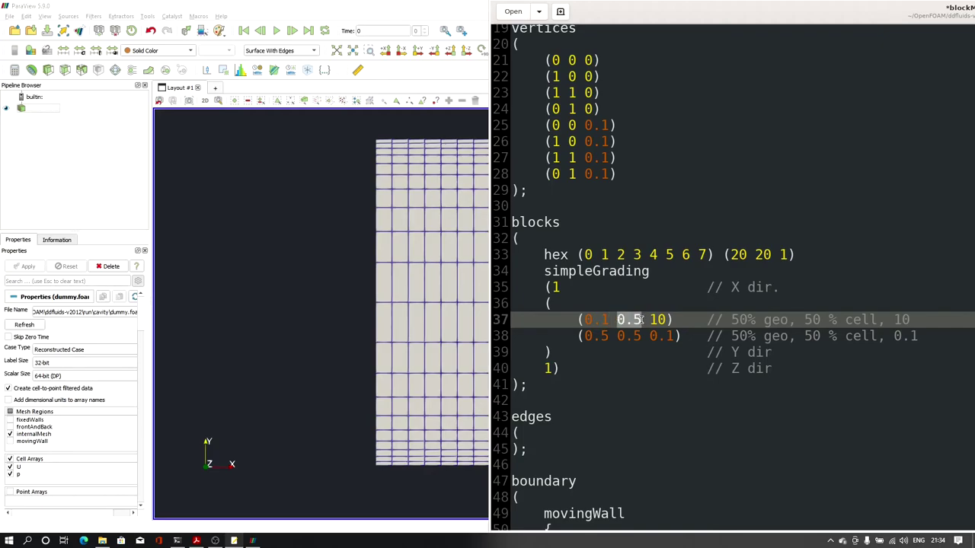
left_click(603, 336)
type("9")
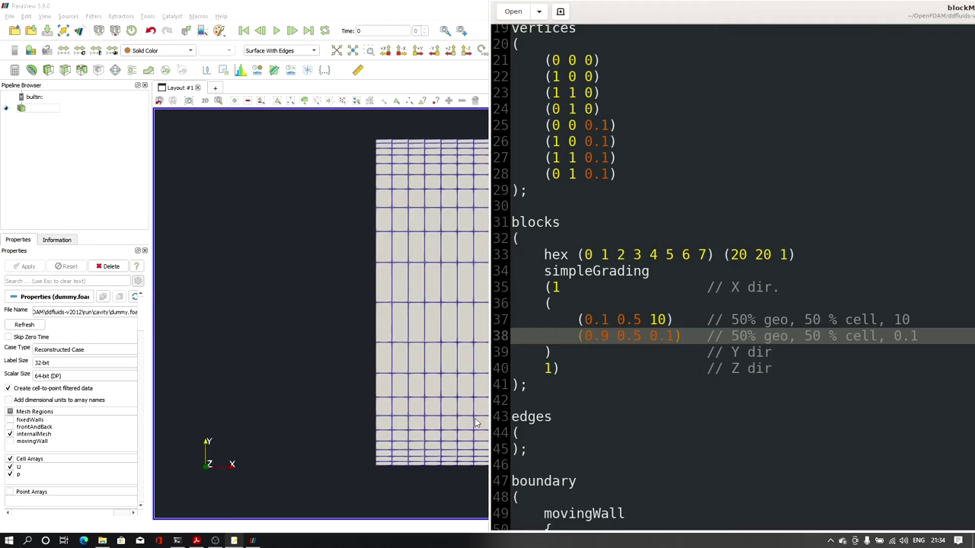
Rerun blockMesh with the edited geometry fractions and reload dummy.foam in ParaView
left_click(176, 540)
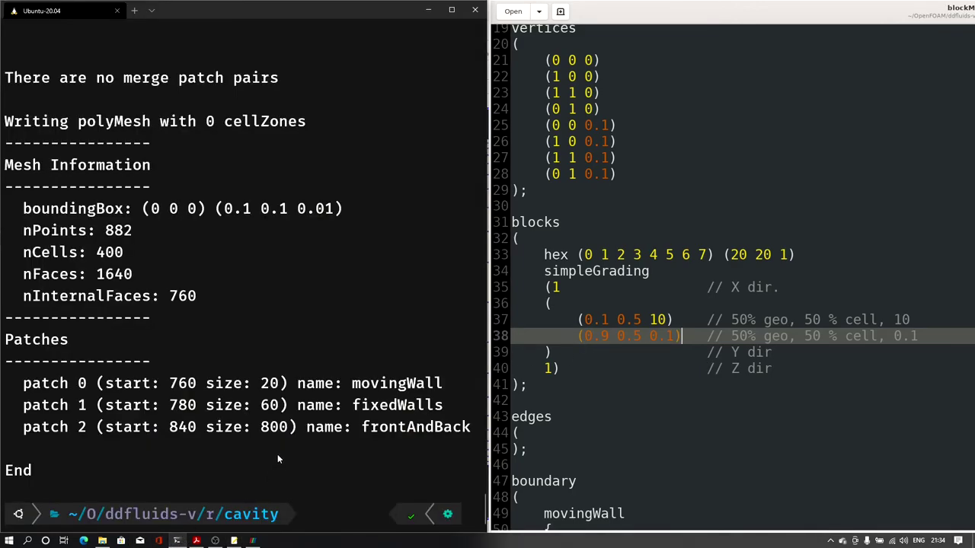
key("Up")
key("Escape")
left_click(252, 541)
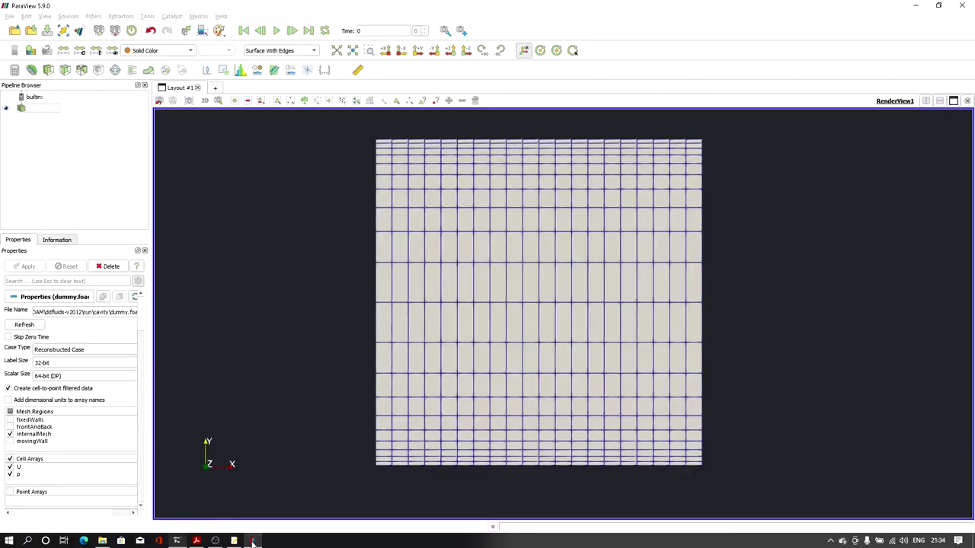
right_click(41, 110)
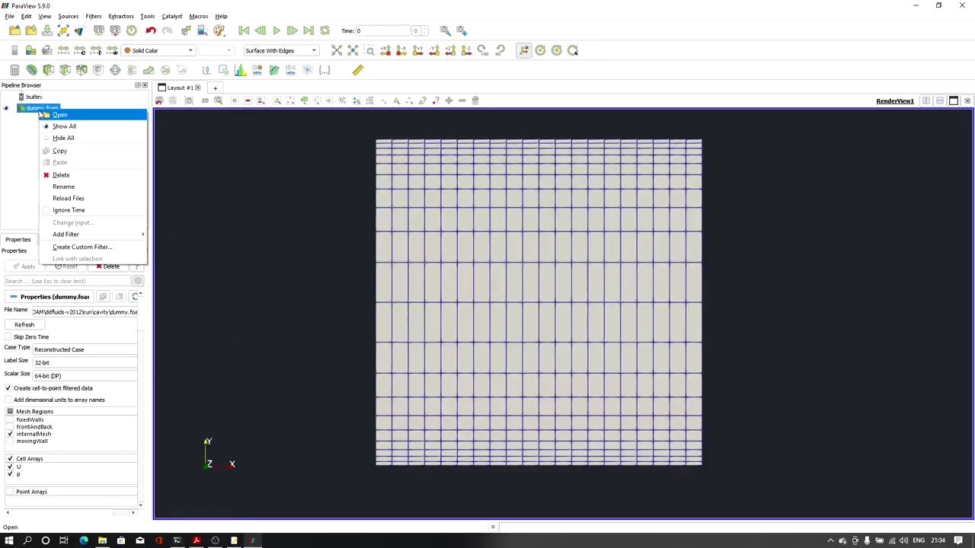
left_click(68, 198)
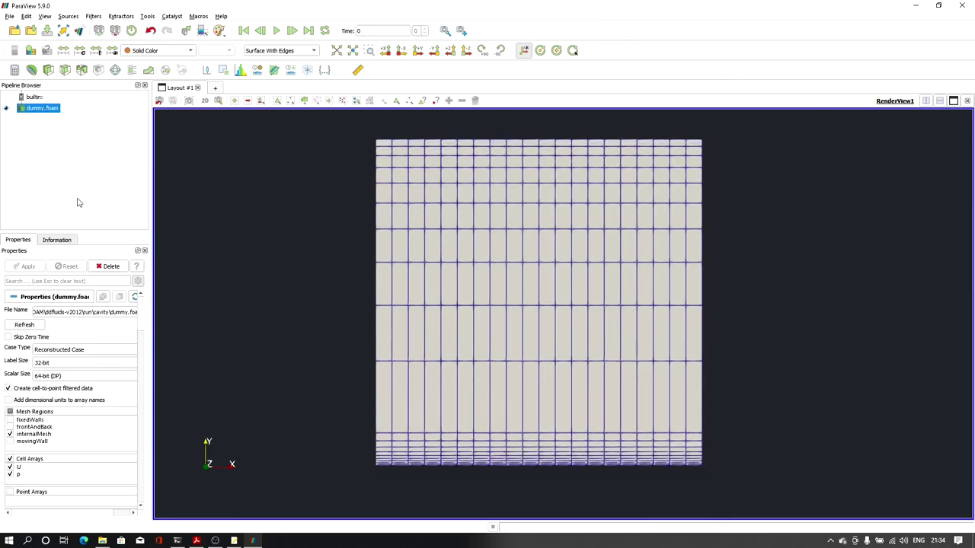
Examine the cell spacing near the lower and upper walls of the reloaded cavity mesh
scroll(524, 473, "up", 2)
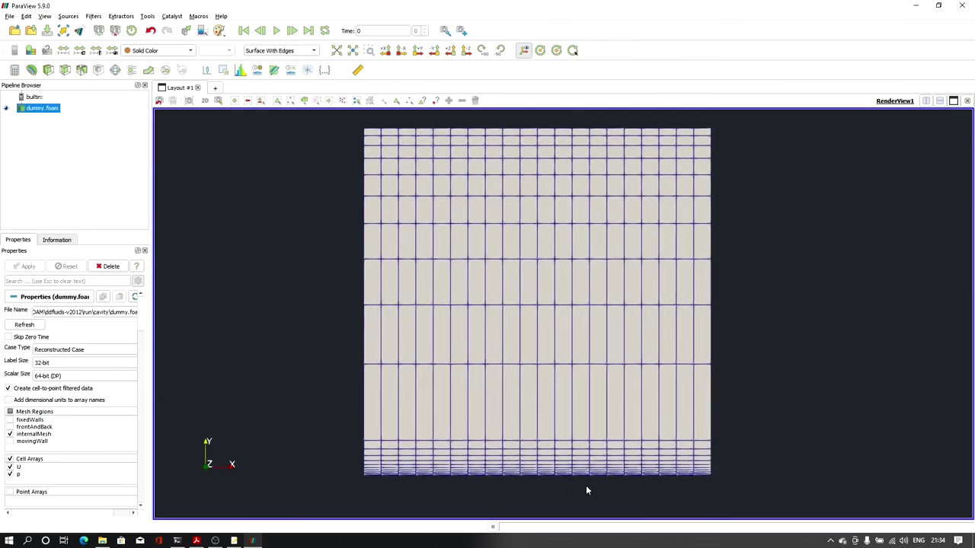
left_click_drag(541, 428, 536, 320)
scroll(522, 450, "up", 4)
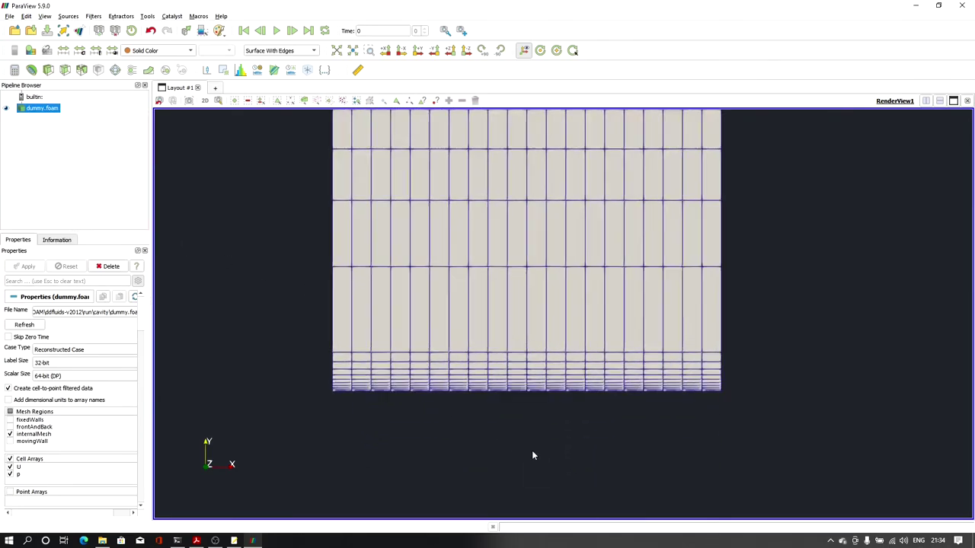
left_click_drag(419, 376, 426, 392)
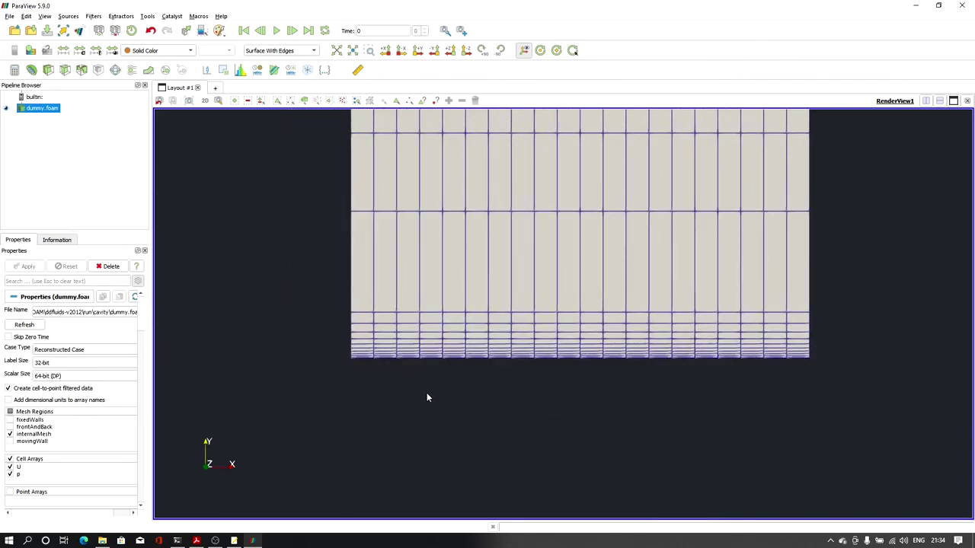
scroll(427, 393, "up", 3)
left_click_drag(387, 300, 422, 377)
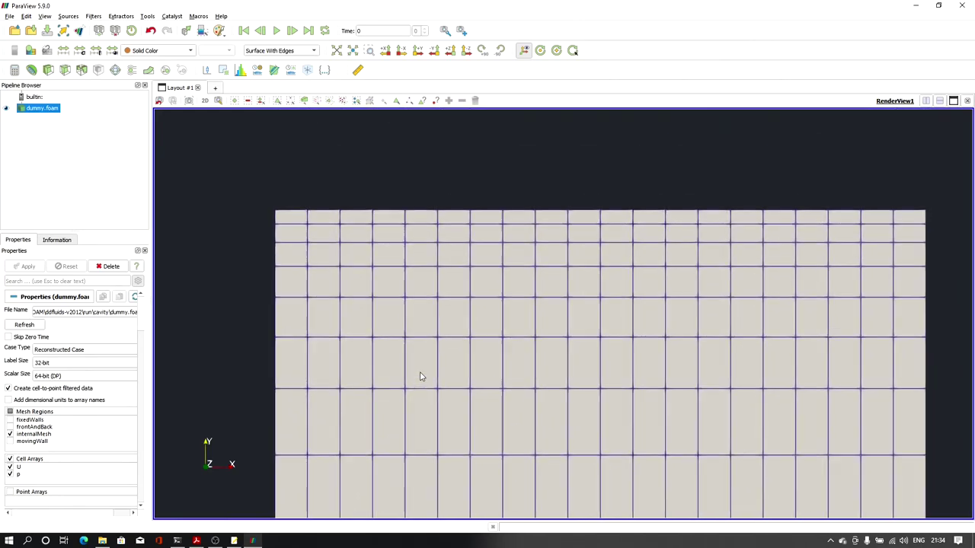
scroll(655, 317, "down", 3)
left_click_drag(656, 344, 566, 300)
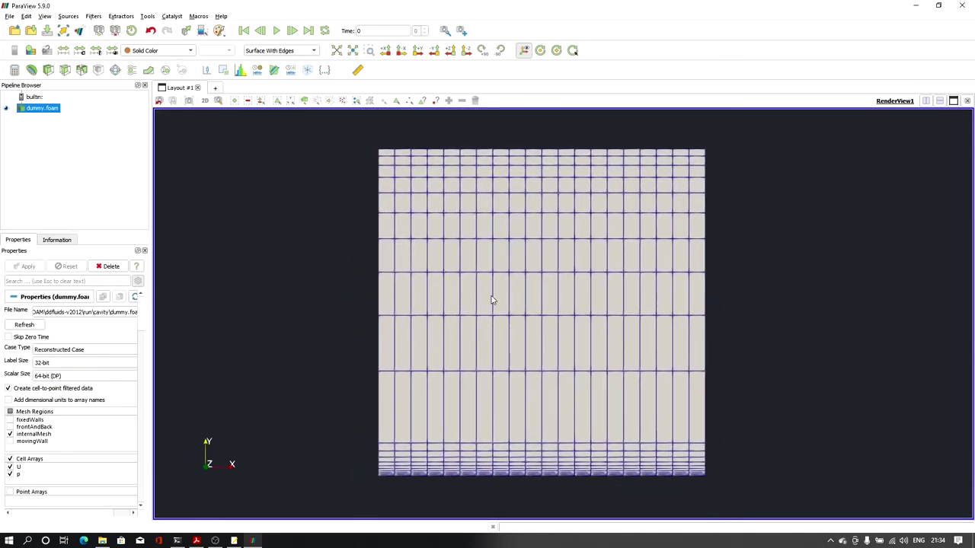
left_click(215, 542)
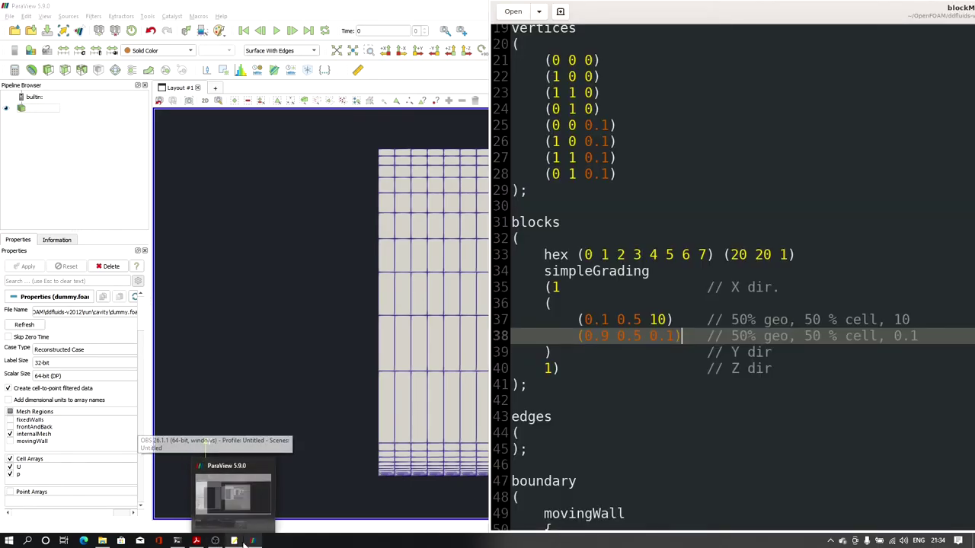
left_click(178, 541)
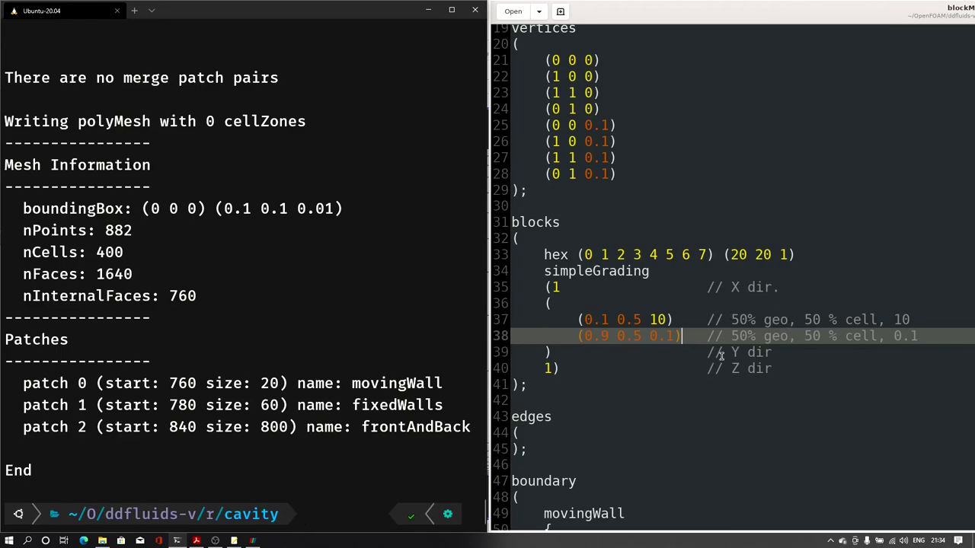
left_click(215, 542)
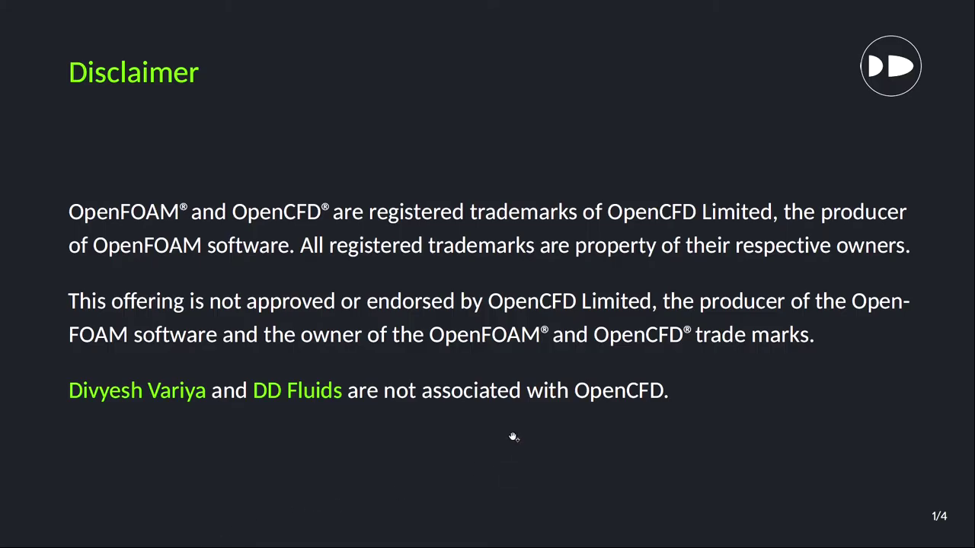
left_click(513, 437)
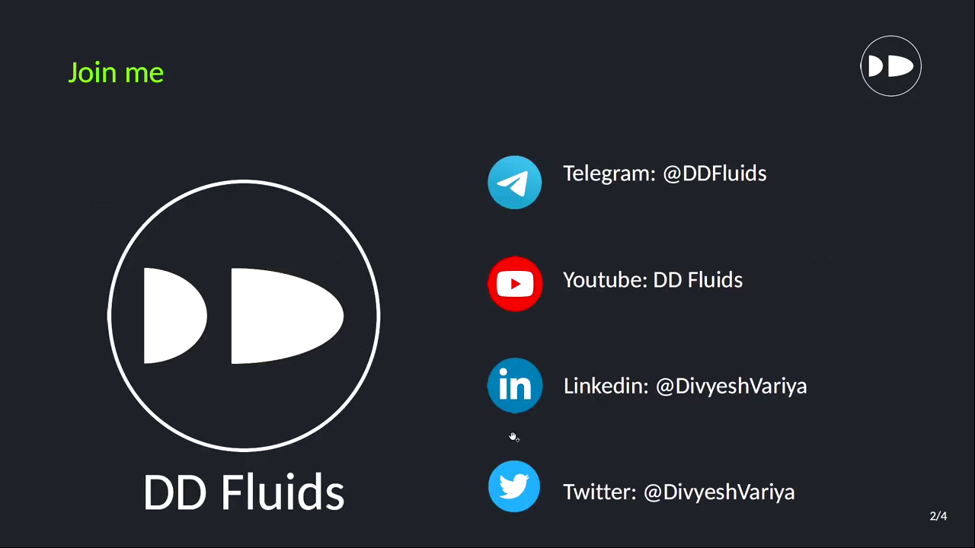